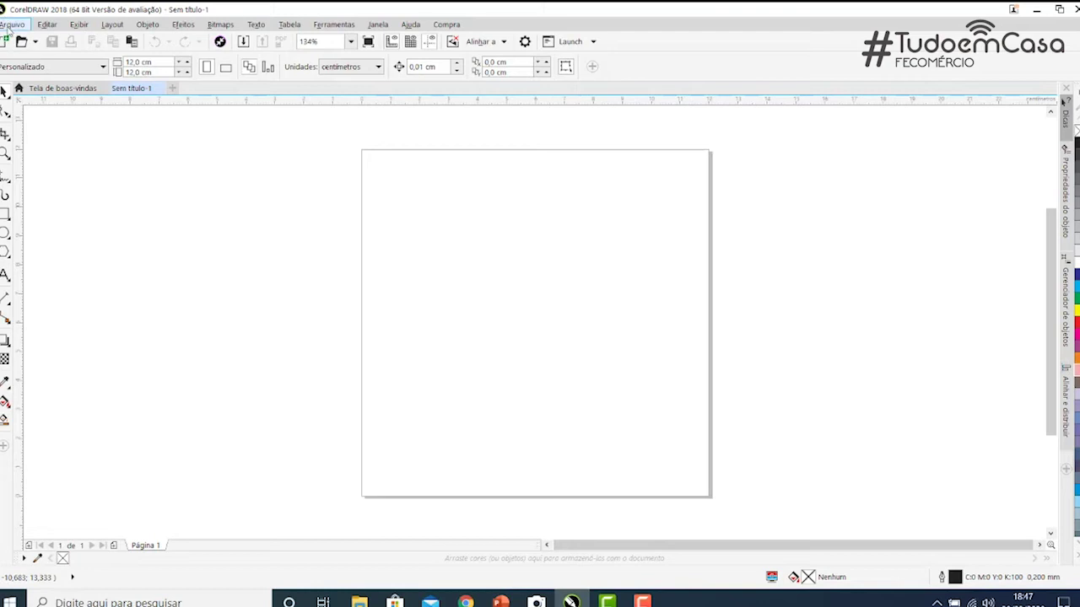
# Import the "tag para bolo" image and place it about 8 cm wide beside the page as a reference.
pyautogui.click(11, 24)
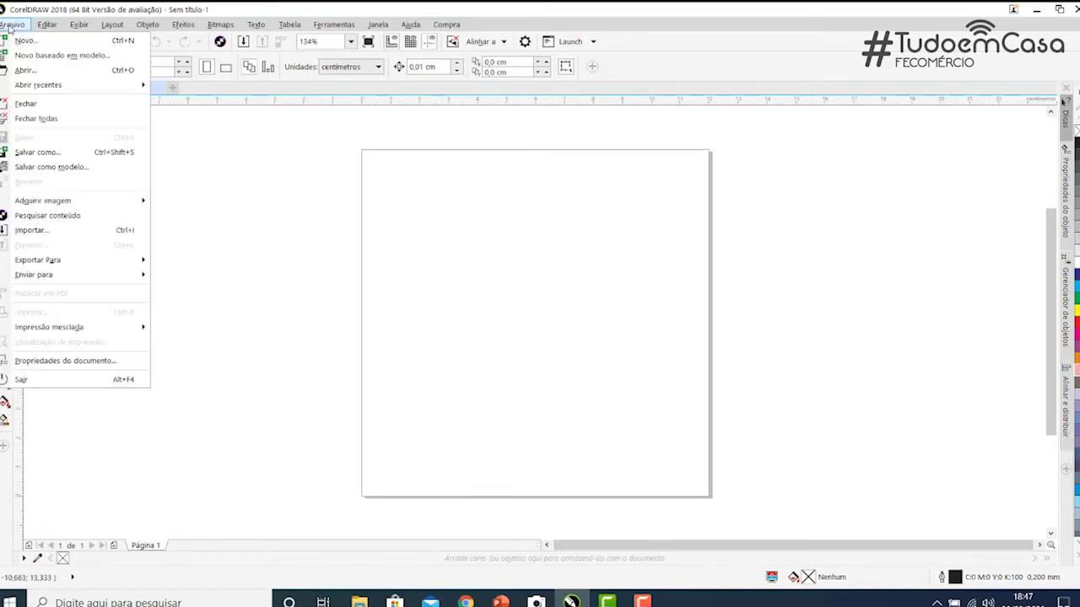
pyautogui.click(51, 231)
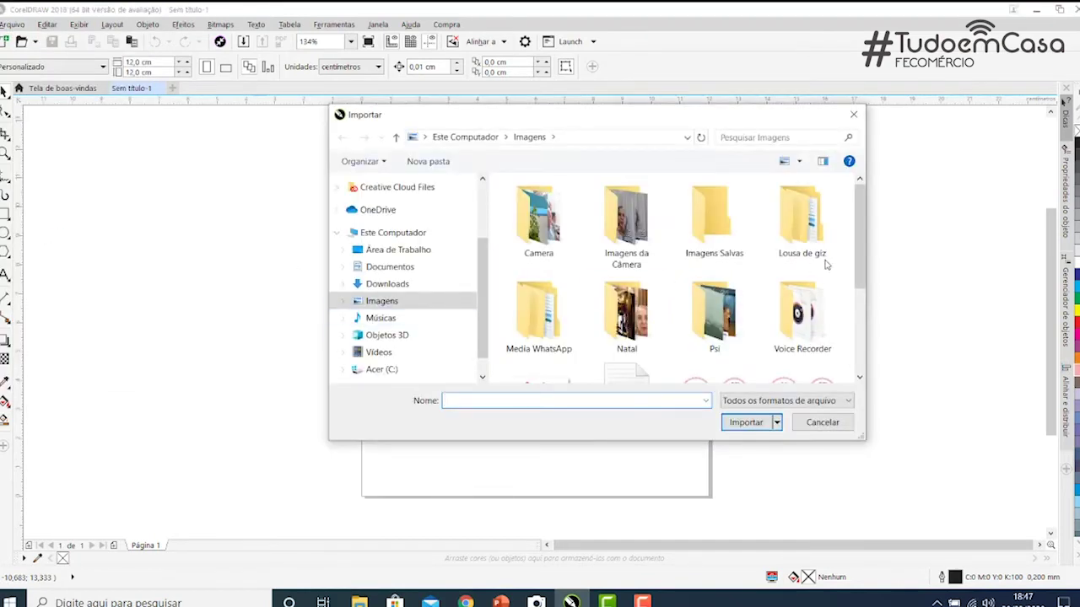
pyautogui.scroll(-3, 823, 266)
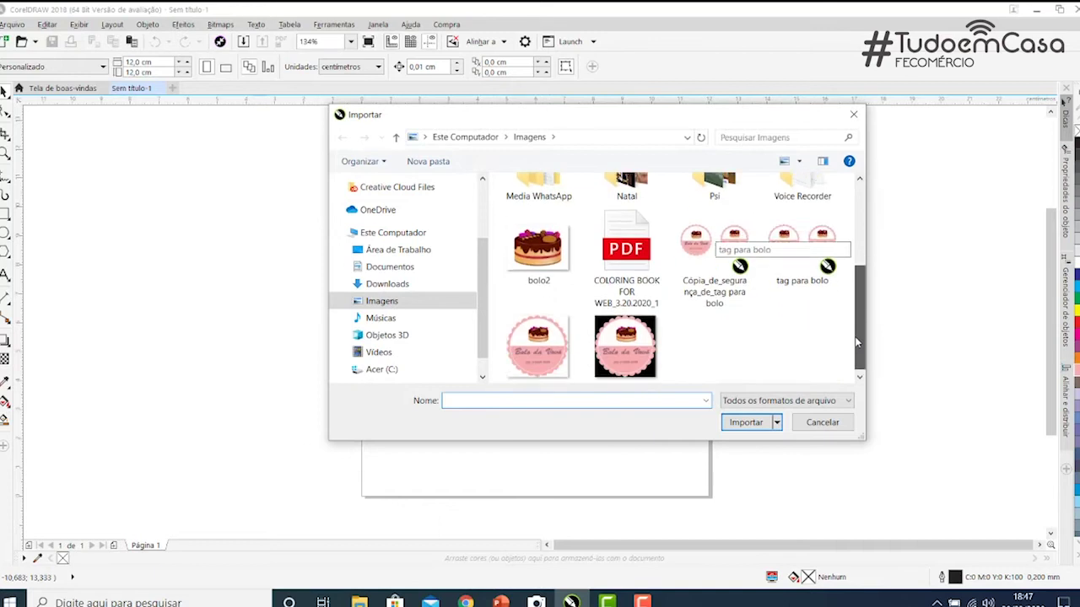
pyautogui.click(528, 344)
pyautogui.click(745, 422)
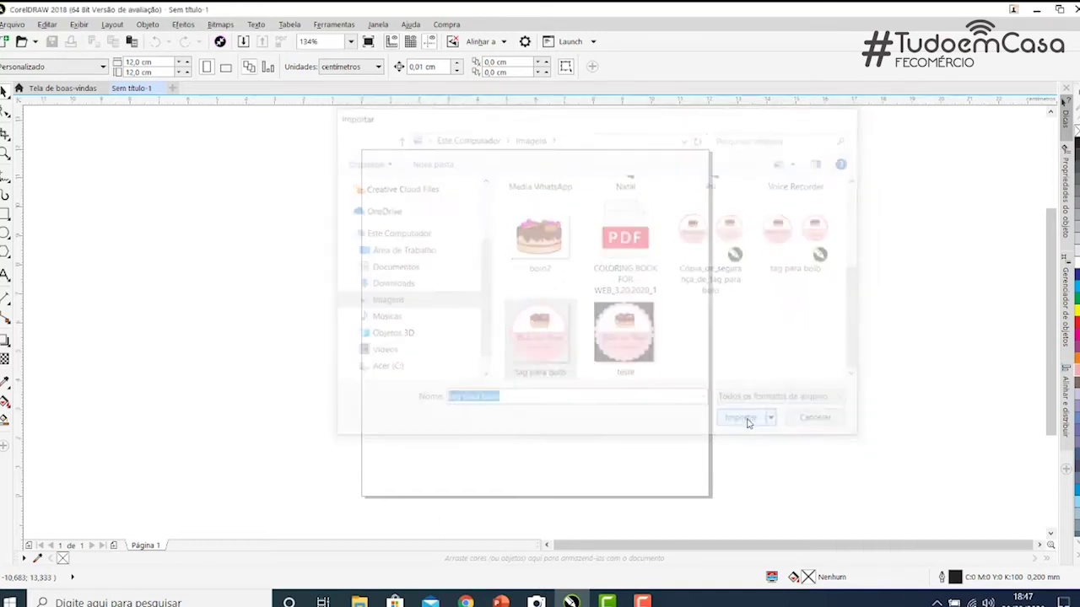
pyautogui.moveTo(732, 185); pyautogui.dragTo(969, 453)
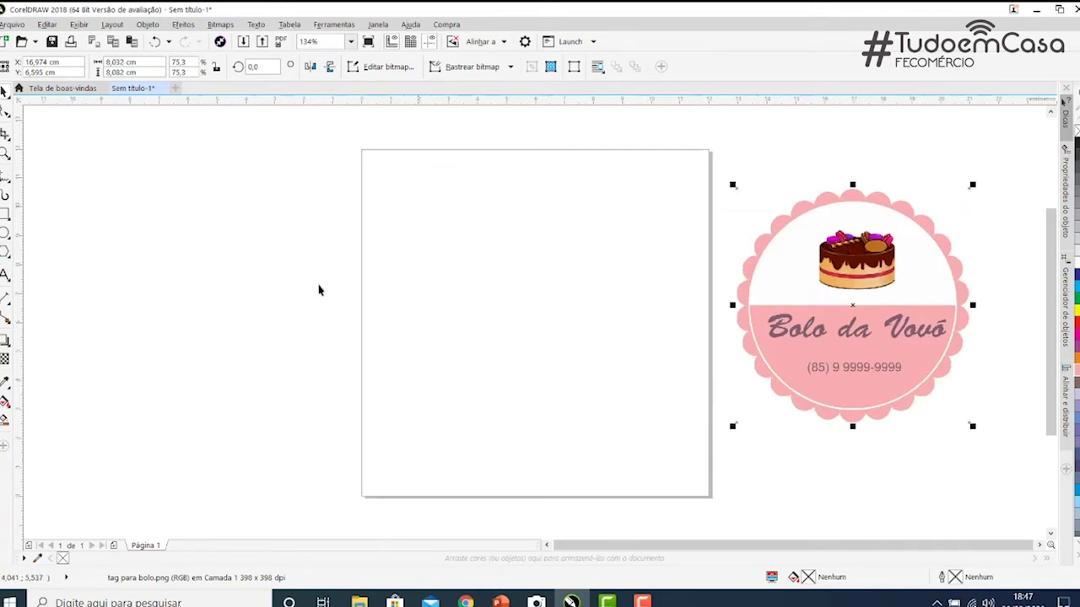
# Draw a circle about 9.2 cm across on the page and a small one about 1.5 cm across near the page's upper-left corner.
pyautogui.click(4, 236)
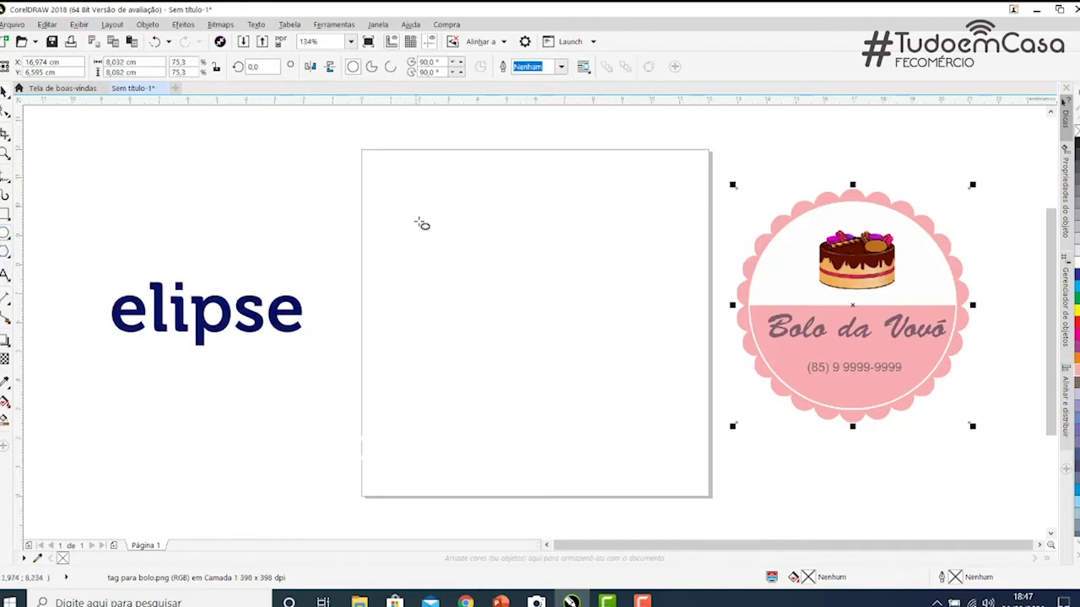
pyautogui.moveTo(419, 219); pyautogui.dragTo(684, 486)
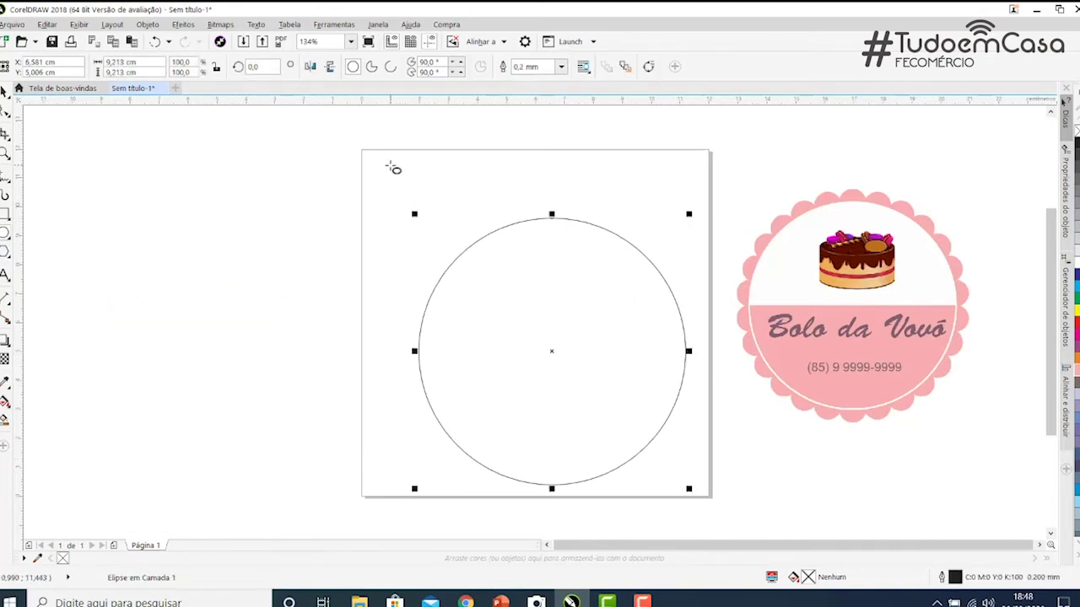
pyautogui.moveTo(389, 165); pyautogui.dragTo(422, 210)
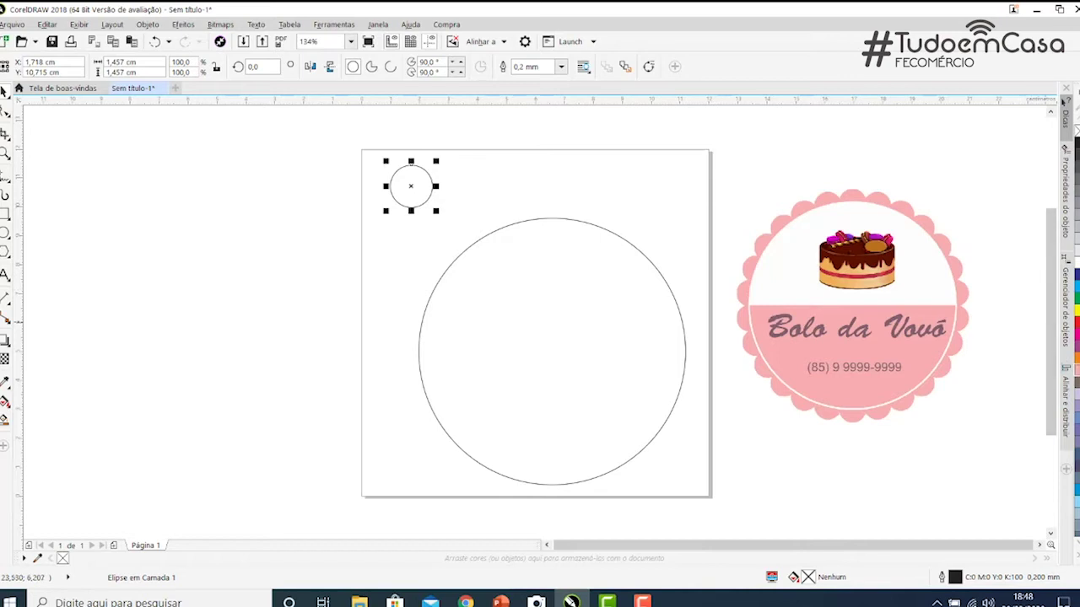
# Fill the small circle with pink (C0 M40 Y20 K0), remove its outline, and place a copy near the page's upper-right corner.
pyautogui.click(1075, 397)
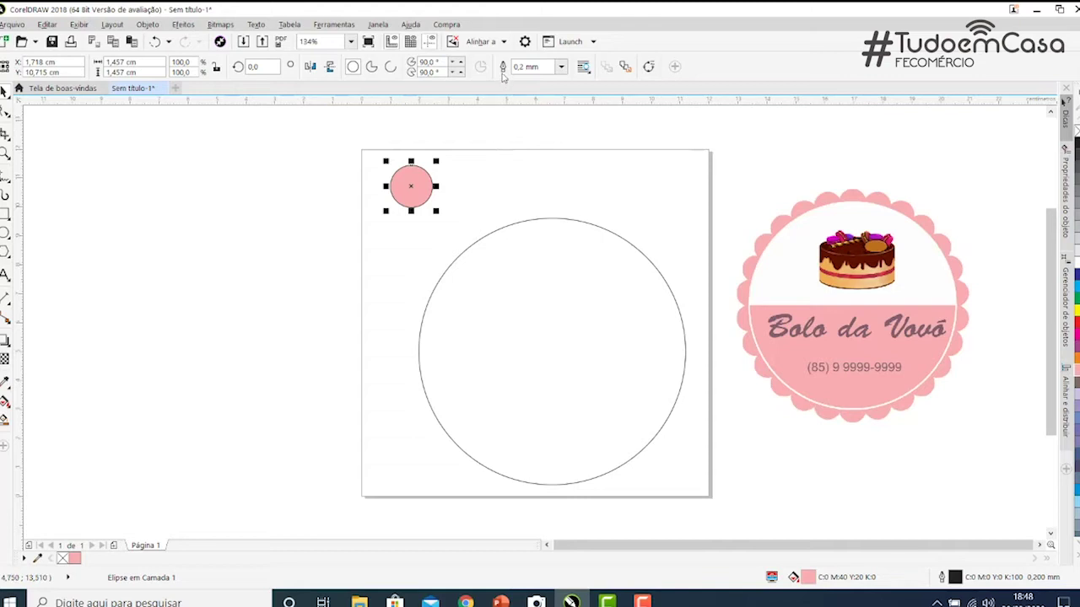
pyautogui.click(561, 66)
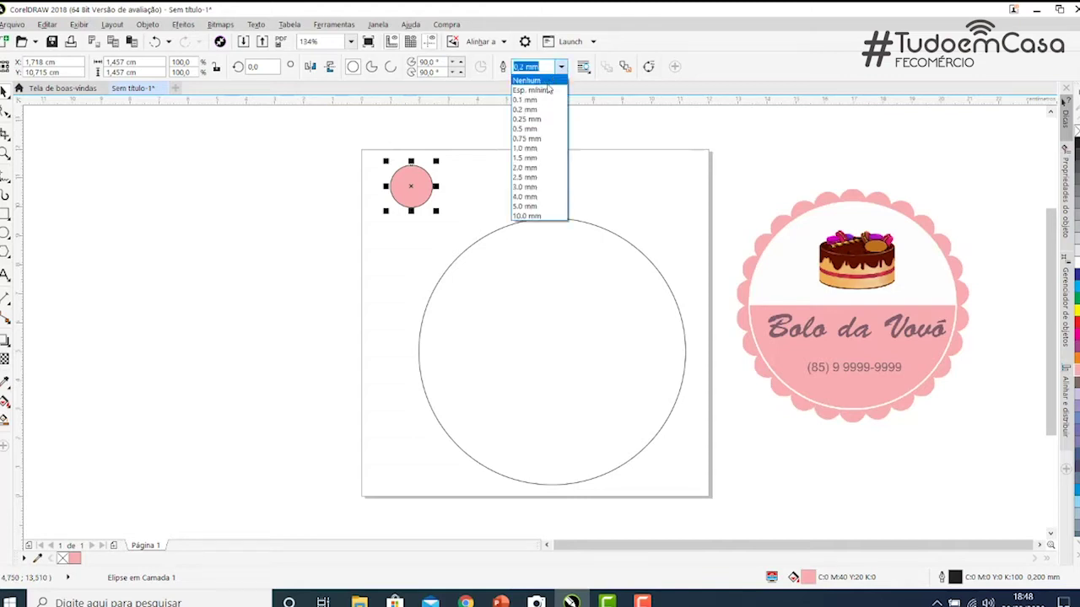
pyautogui.click(546, 81)
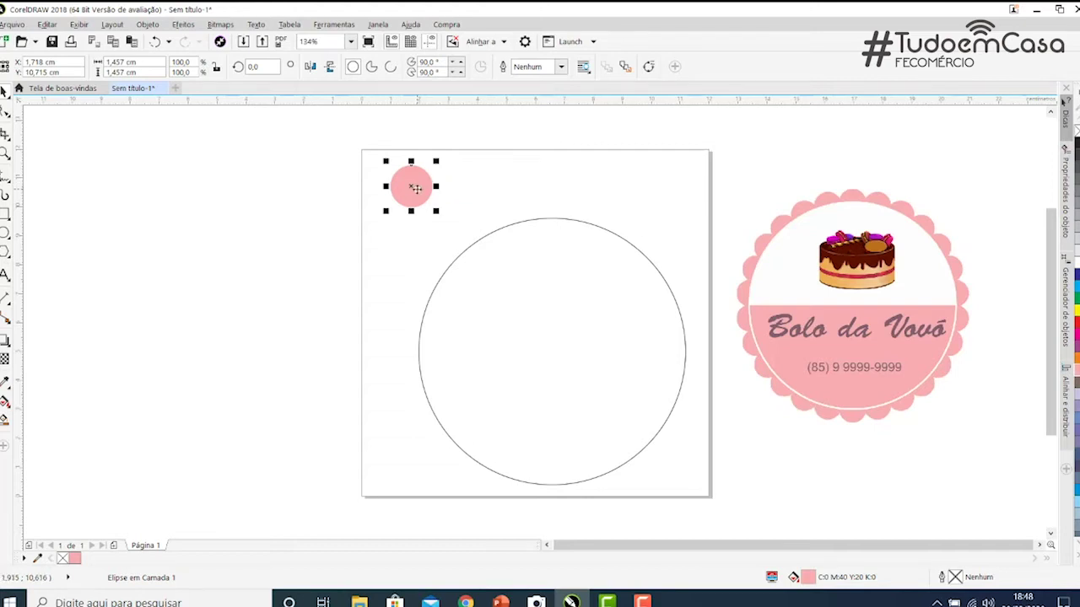
pyautogui.moveTo(412, 188); pyautogui.dragTo(646, 193)
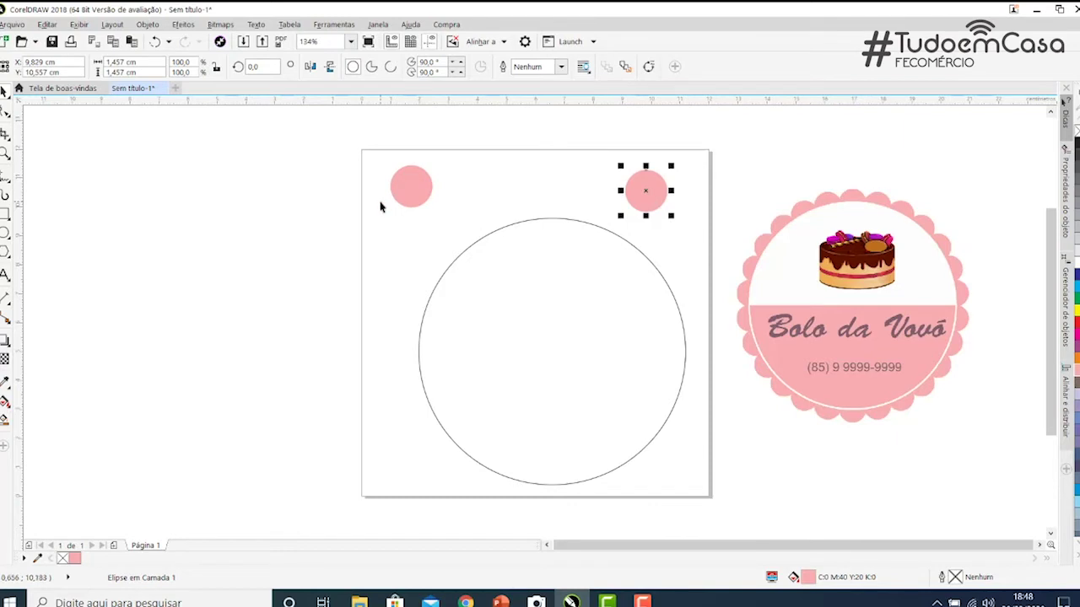
# Move the large circle slightly up and to the left on the page, below the two small circles.
pyautogui.click(544, 293)
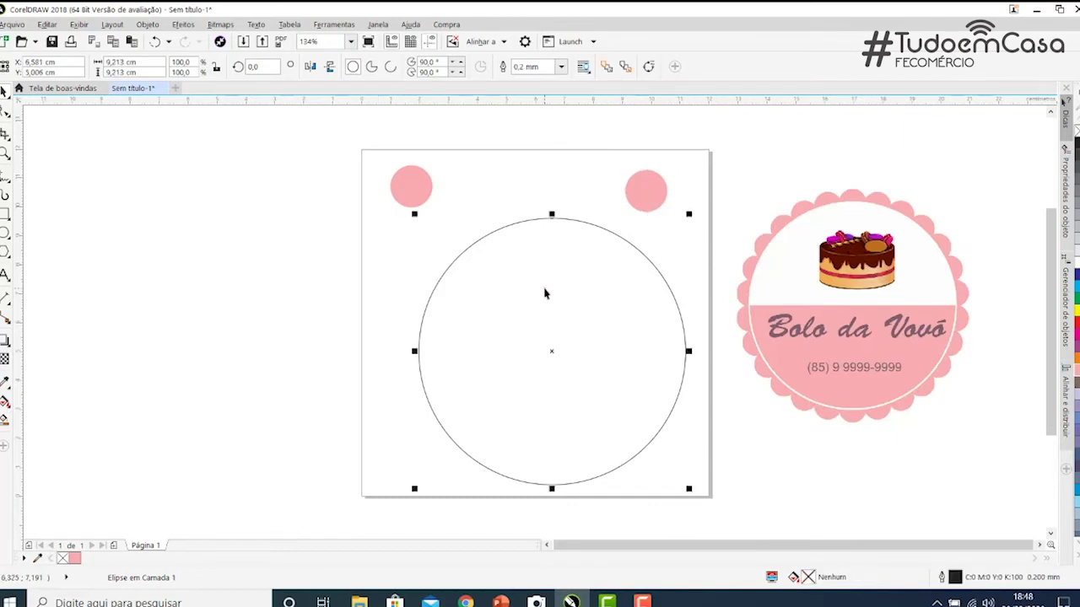
pyautogui.moveTo(544, 292); pyautogui.dragTo(537, 278)
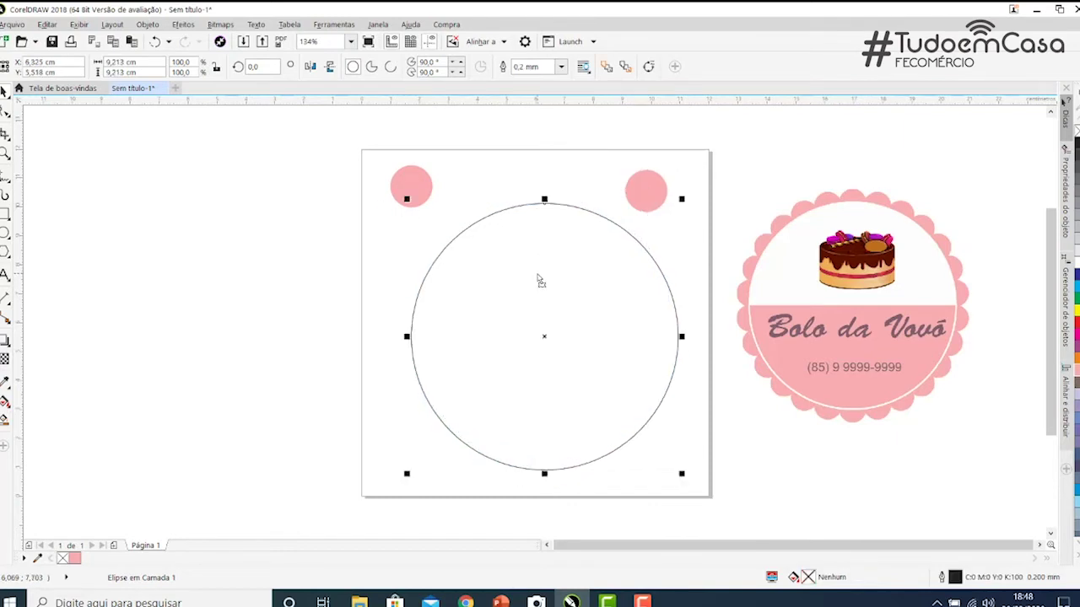
pyautogui.press('Escape')
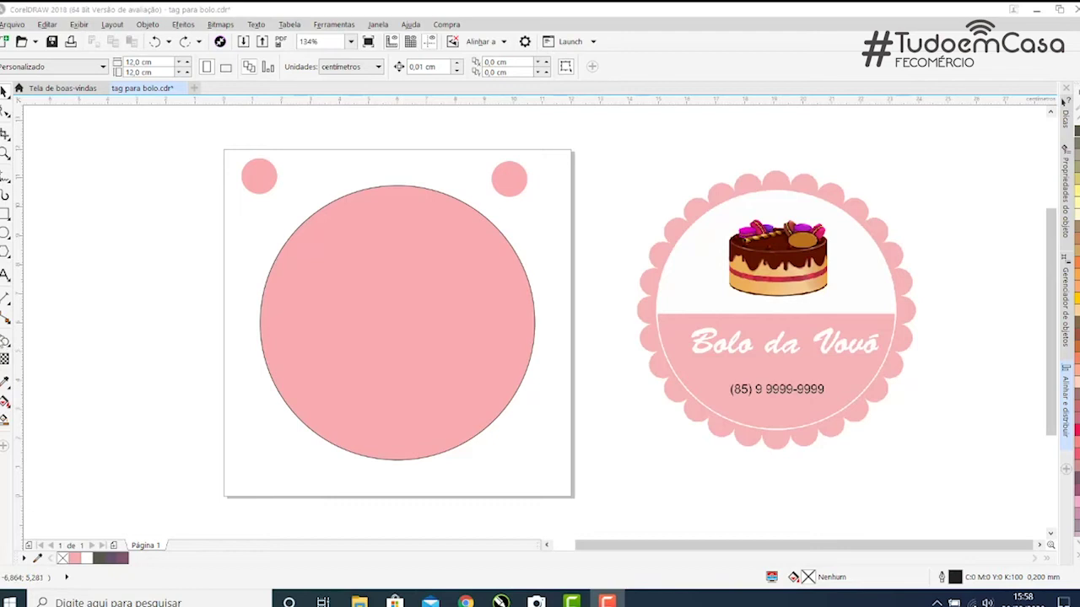
# Blend the two small pink circles into a row using 20 blend steps.
pyautogui.click(6, 341)
pyautogui.click(37, 370)
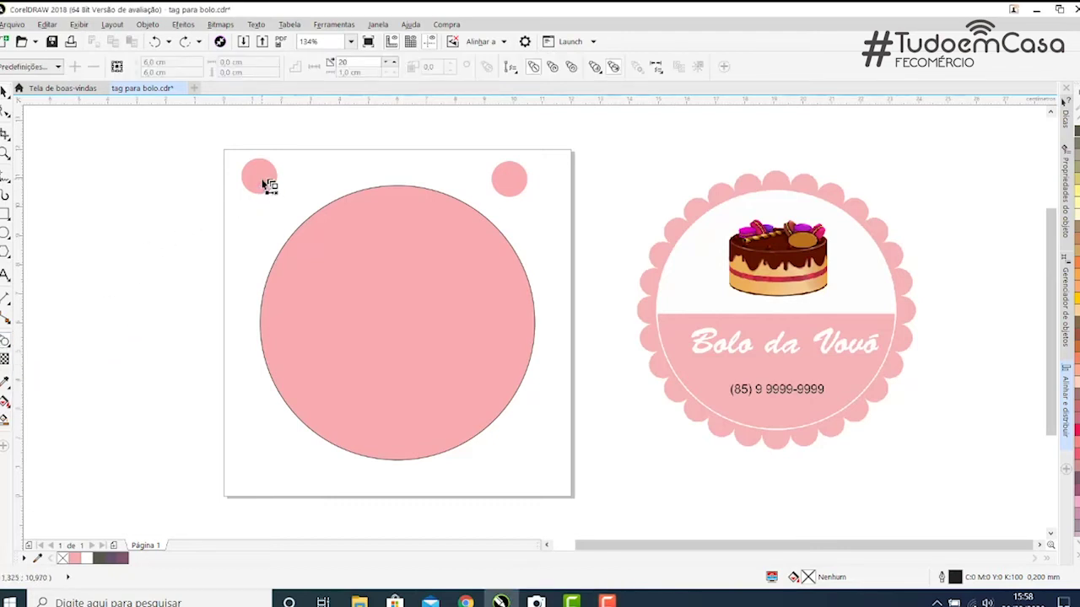
pyautogui.moveTo(263, 181); pyautogui.dragTo(518, 187)
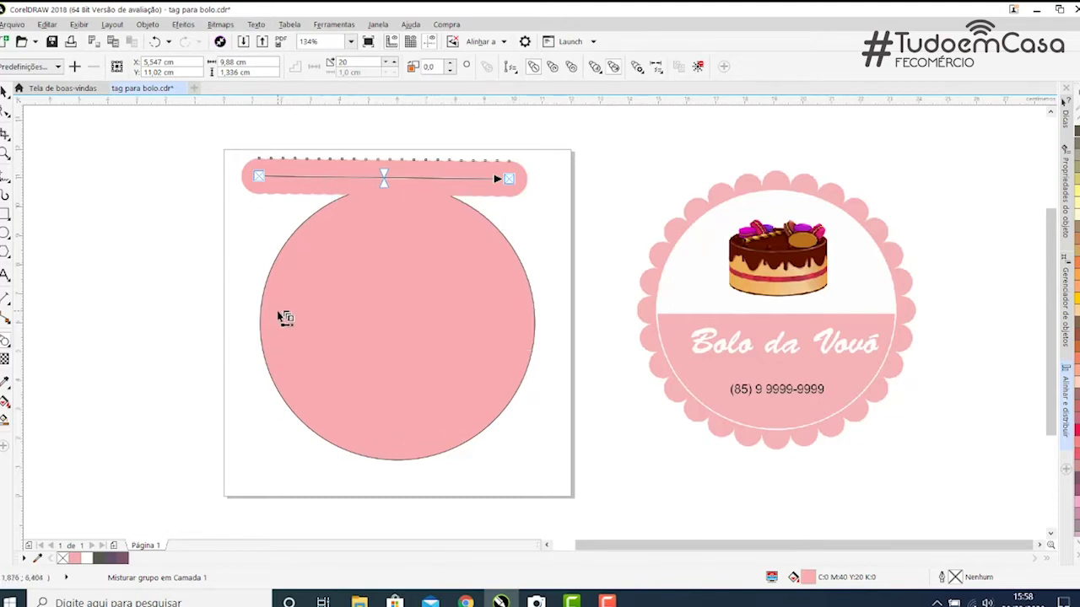
# Assign the large circle as the blend's new path and spread the blend along the full path.
pyautogui.click(511, 67)
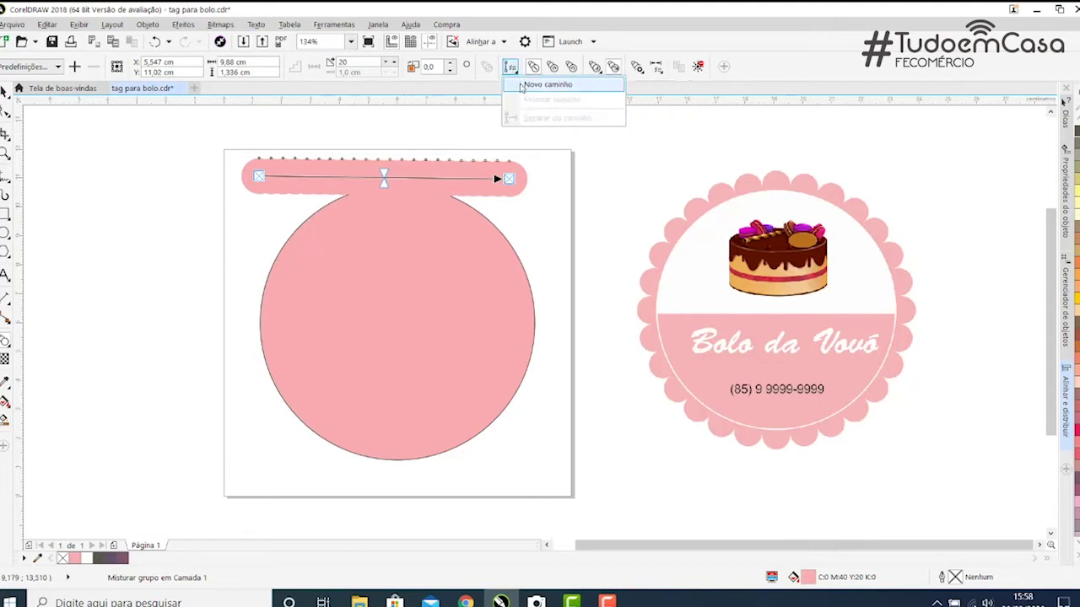
pyautogui.click(520, 85)
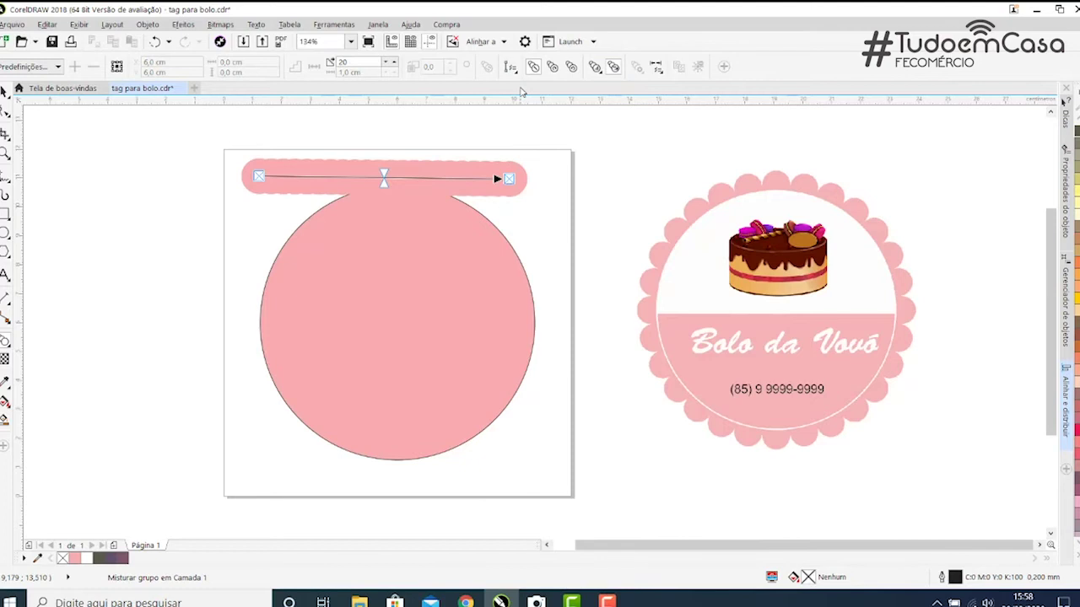
pyautogui.click(449, 312)
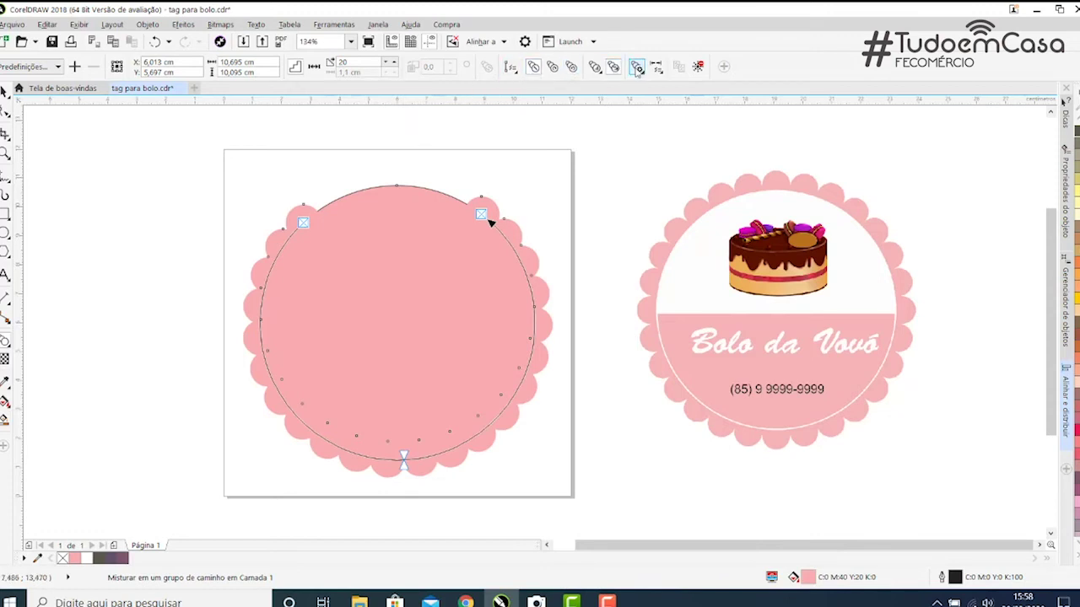
pyautogui.click(638, 68)
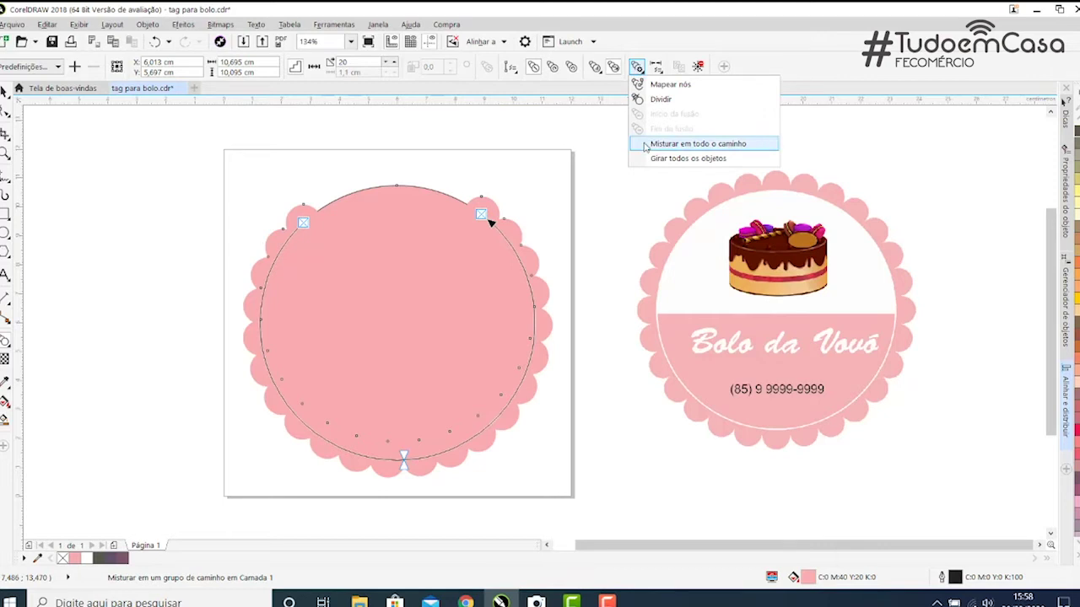
pyautogui.click(646, 146)
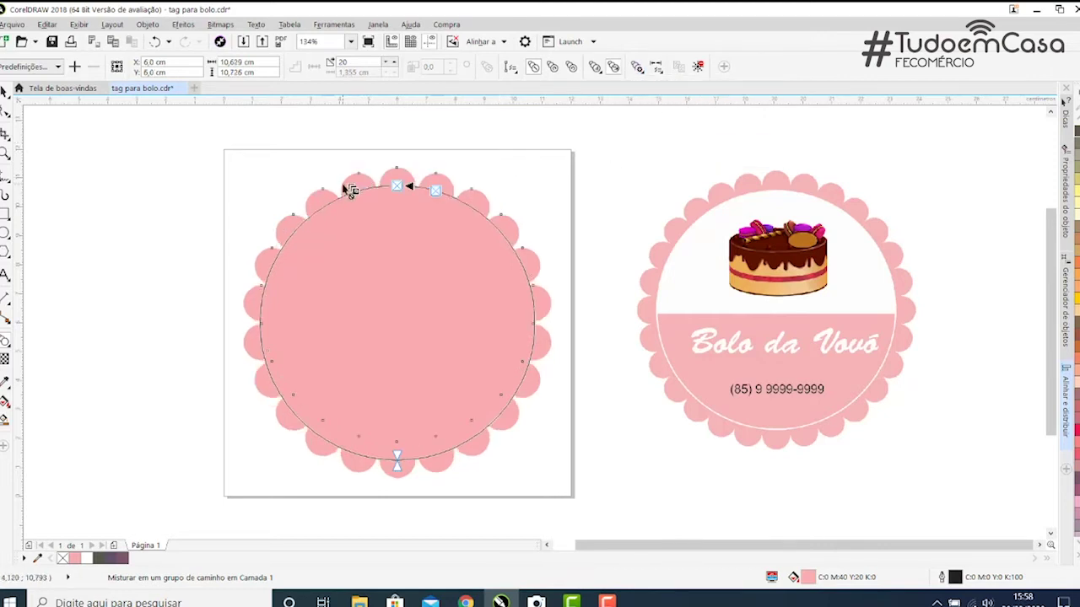
# Set the number of blend steps around the large circle to 24 and deselect the blend.
pyautogui.click(394, 62)
pyautogui.click(393, 62)
pyautogui.click(393, 62)
pyautogui.click(394, 62)
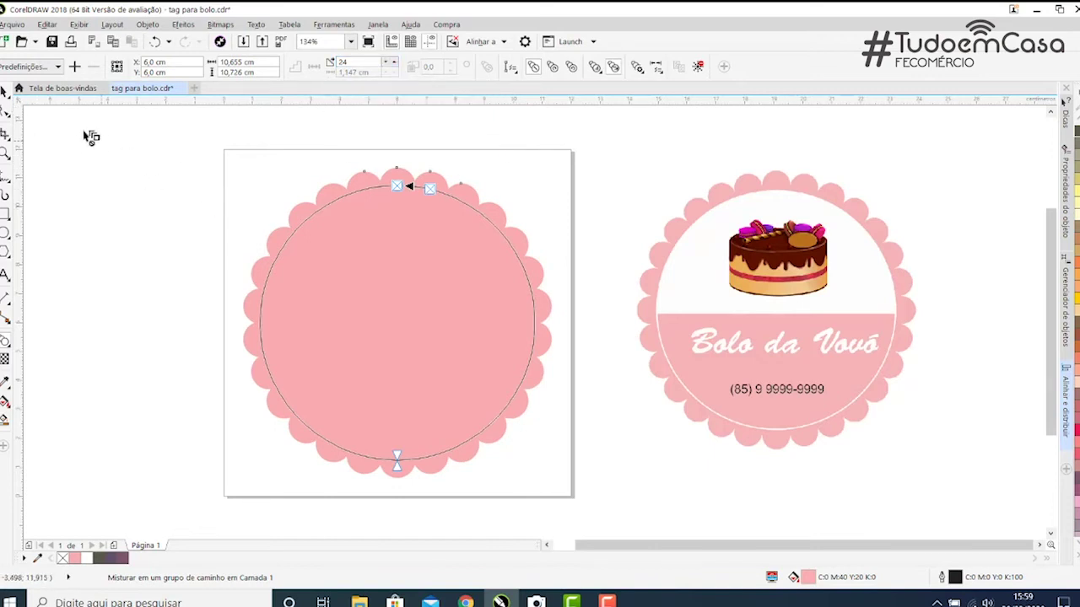
pyautogui.click(3, 91)
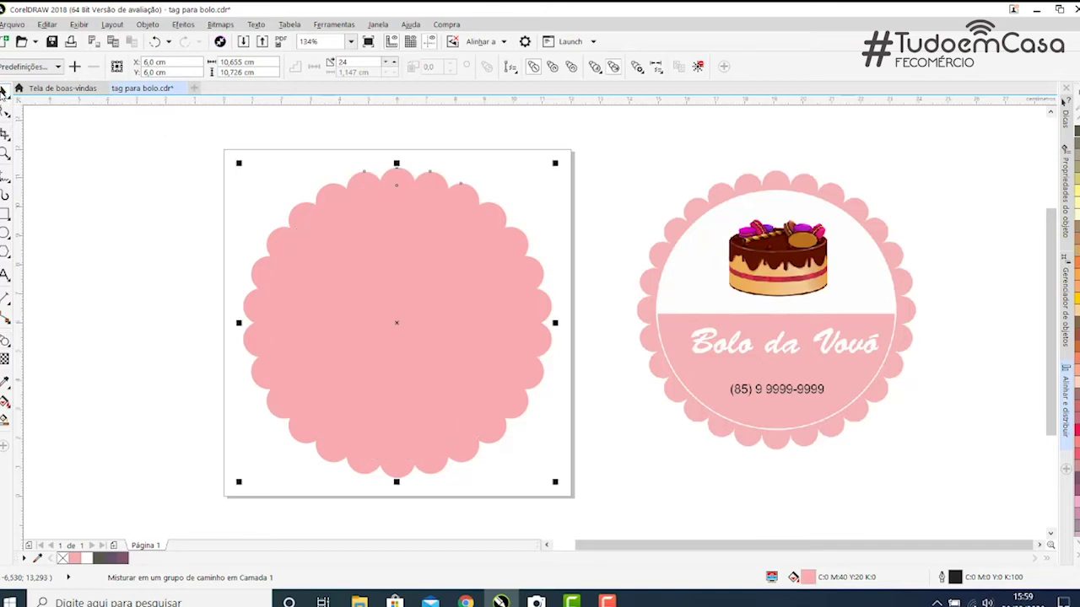
pyautogui.click(163, 236)
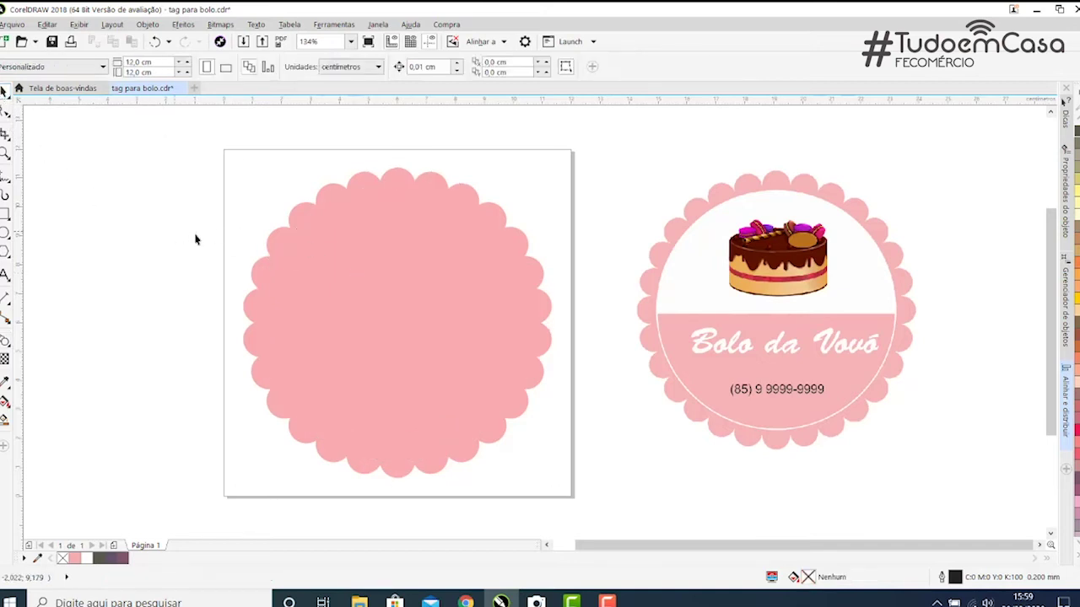
# Bring the large circle forward over the scalloped edge and give it a white 0.75 mm outline.
pyautogui.click(411, 318)
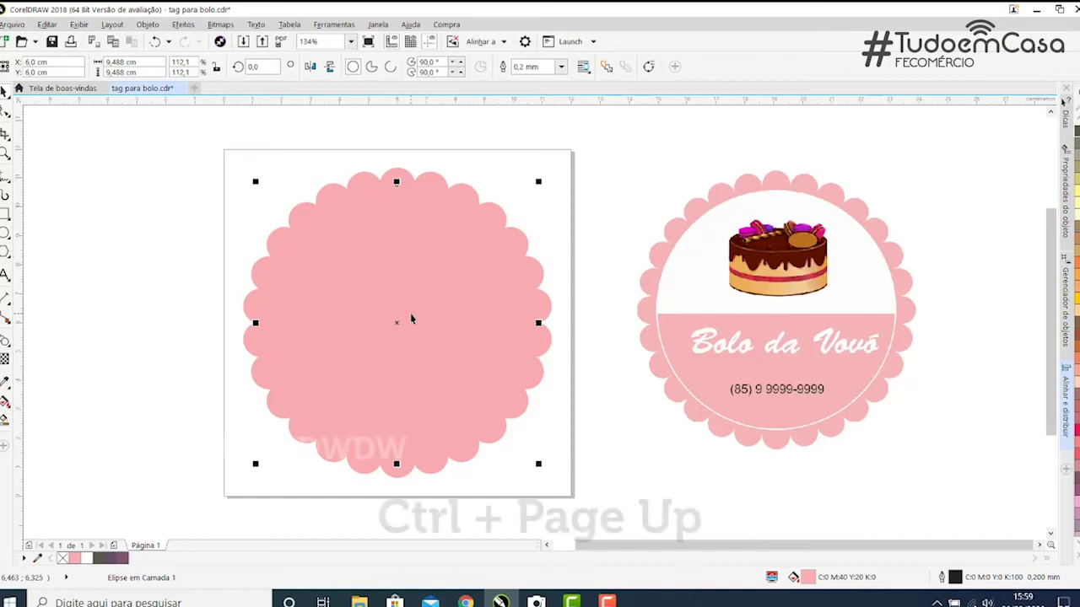
pyautogui.hotkey('ctrl', 'pageup')
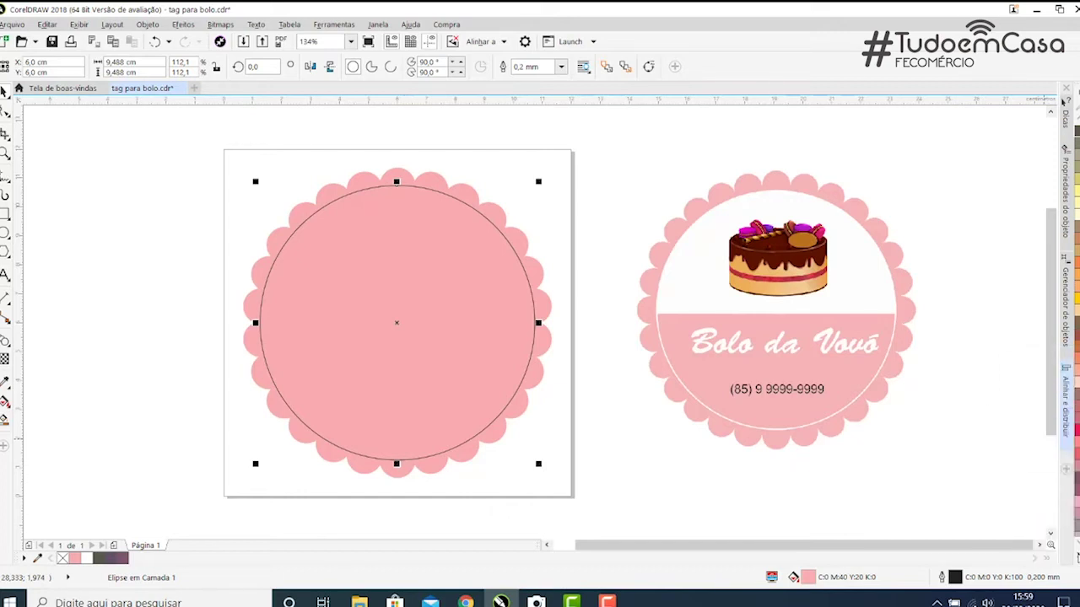
pyautogui.click(1075, 558)
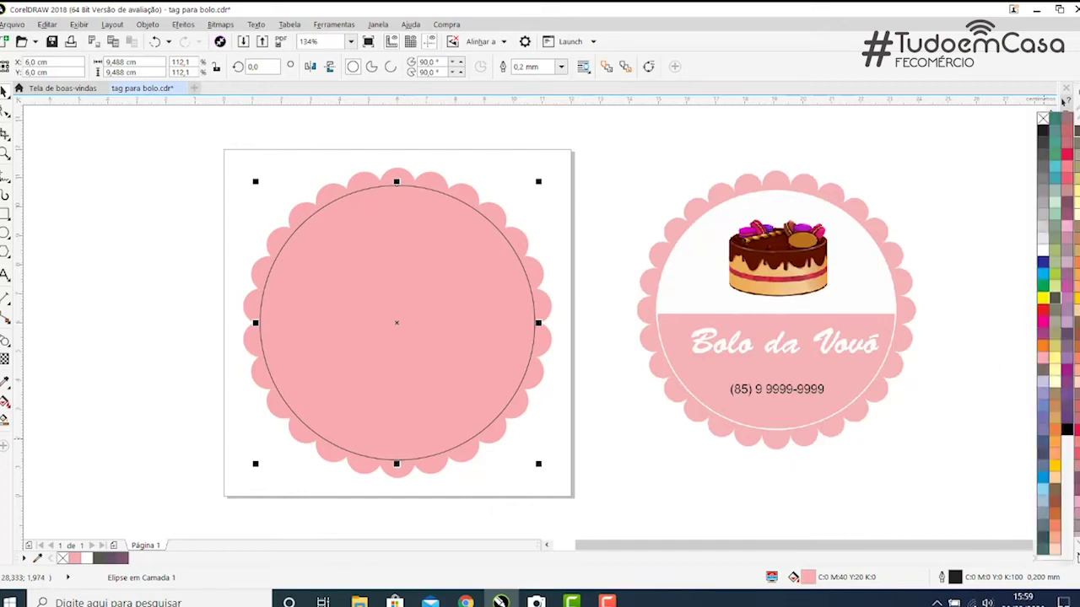
pyautogui.rightClick(1043, 253)
pyautogui.click(562, 66)
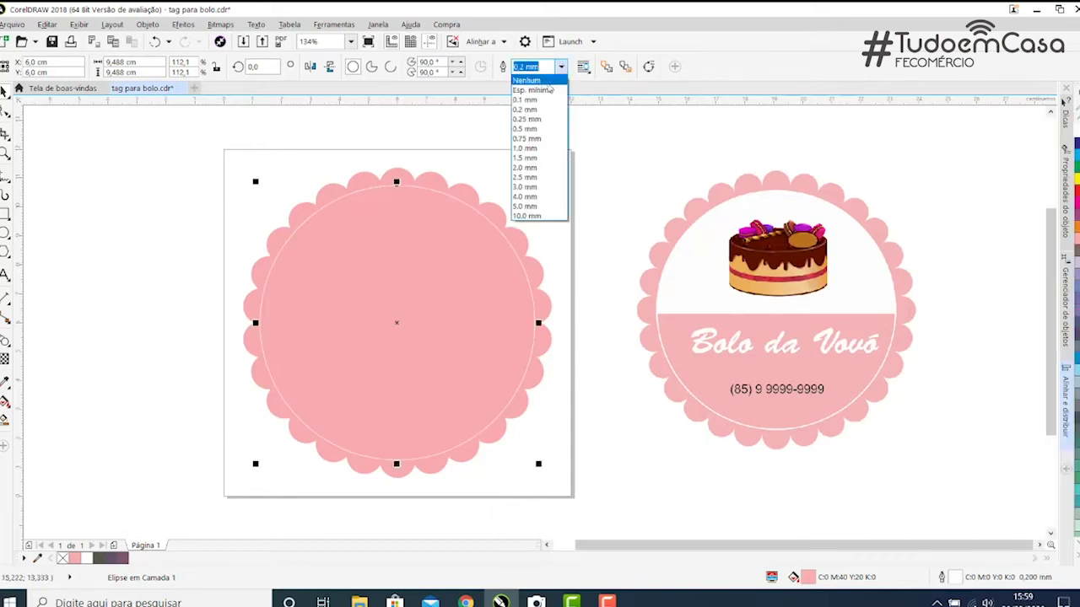
pyautogui.click(528, 138)
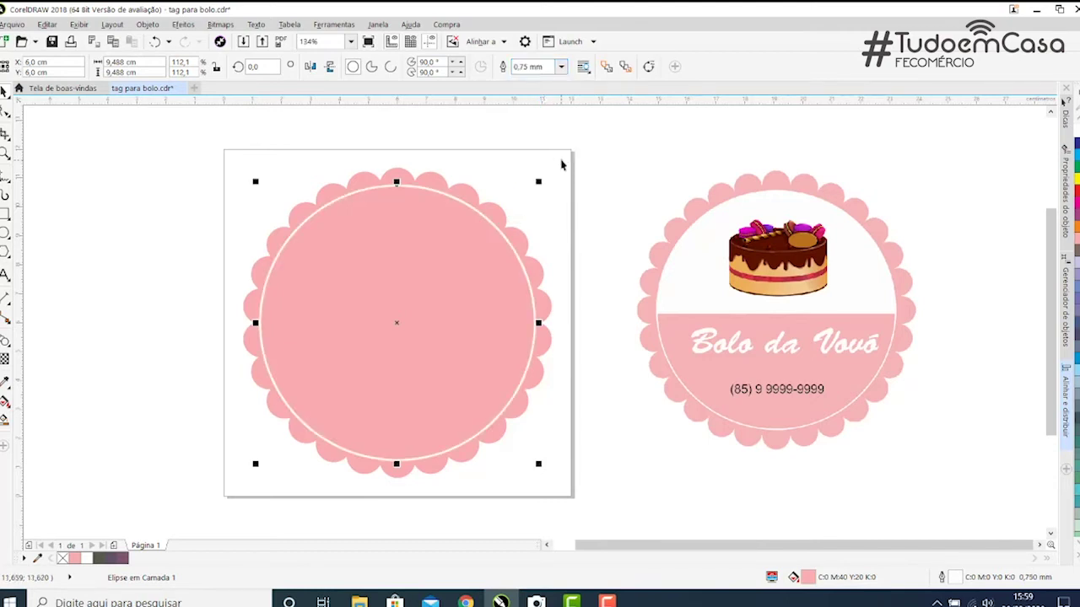
pyautogui.click(178, 208)
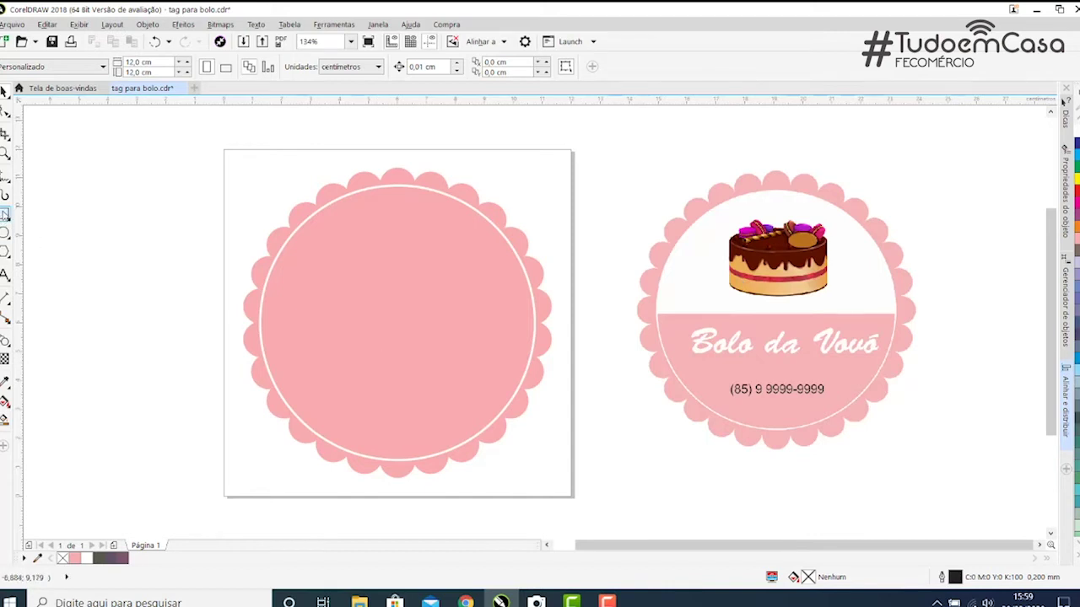
# Draw a rectangle of about 11.3 × 5.7 cm over the tag's upper half, fill it white and remove its outline.
pyautogui.click(5, 214)
pyautogui.moveTo(234, 156)
pyautogui.mouseDown()
pyautogui.moveTo(241, 279)
pyautogui.moveTo(565, 325)
pyautogui.mouseUp()
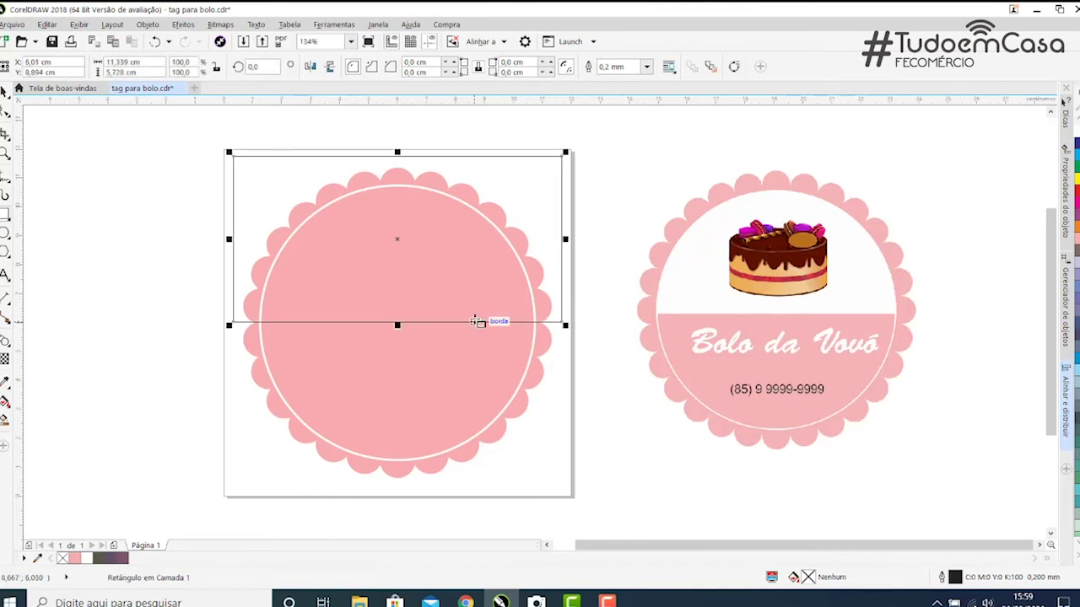
pyautogui.click(1072, 550)
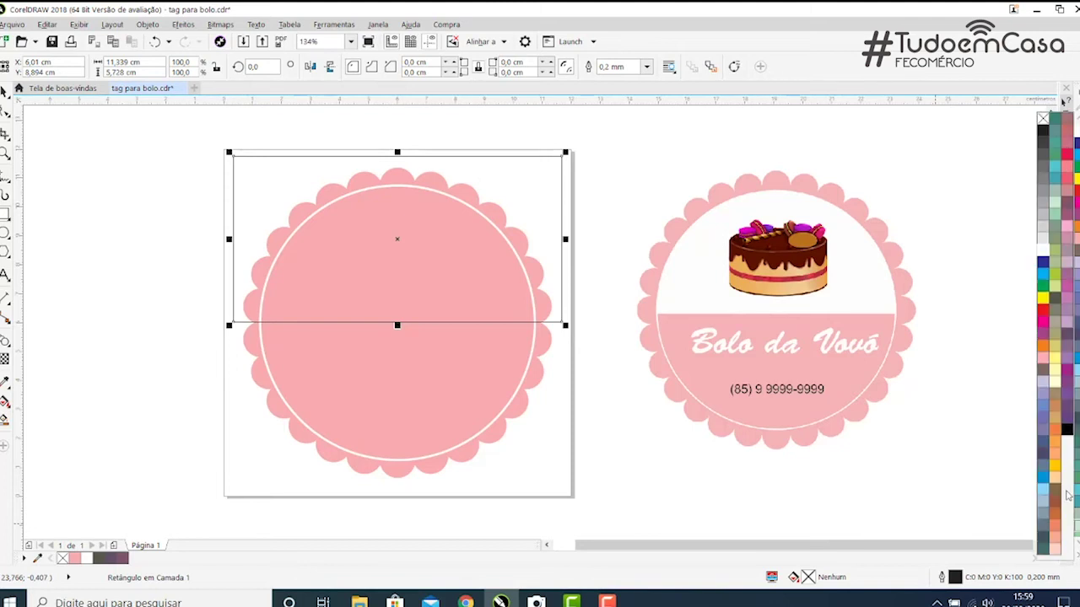
pyautogui.click(1046, 254)
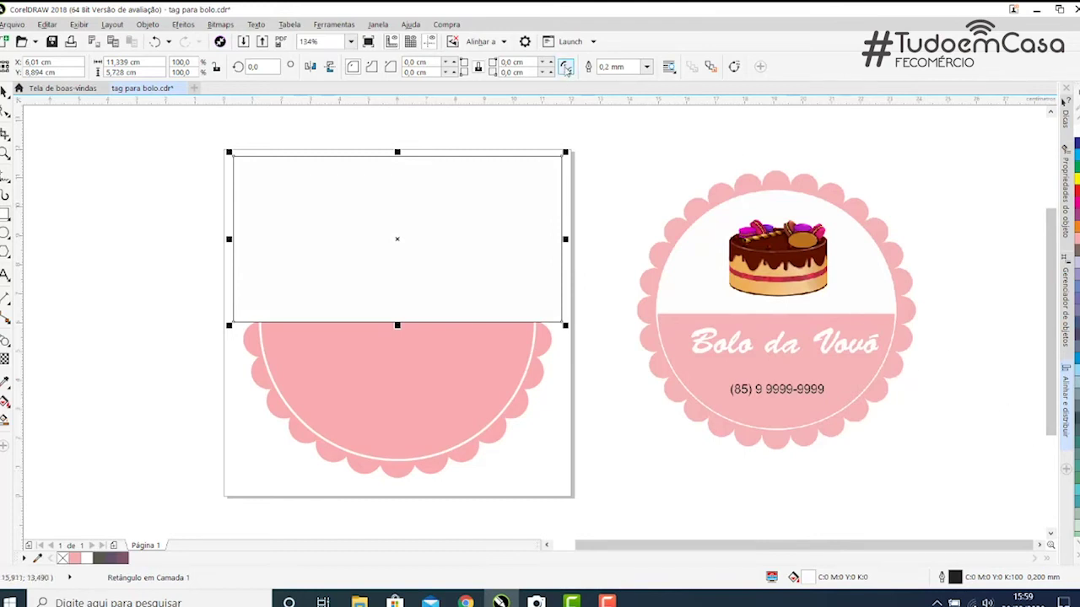
pyautogui.click(645, 66)
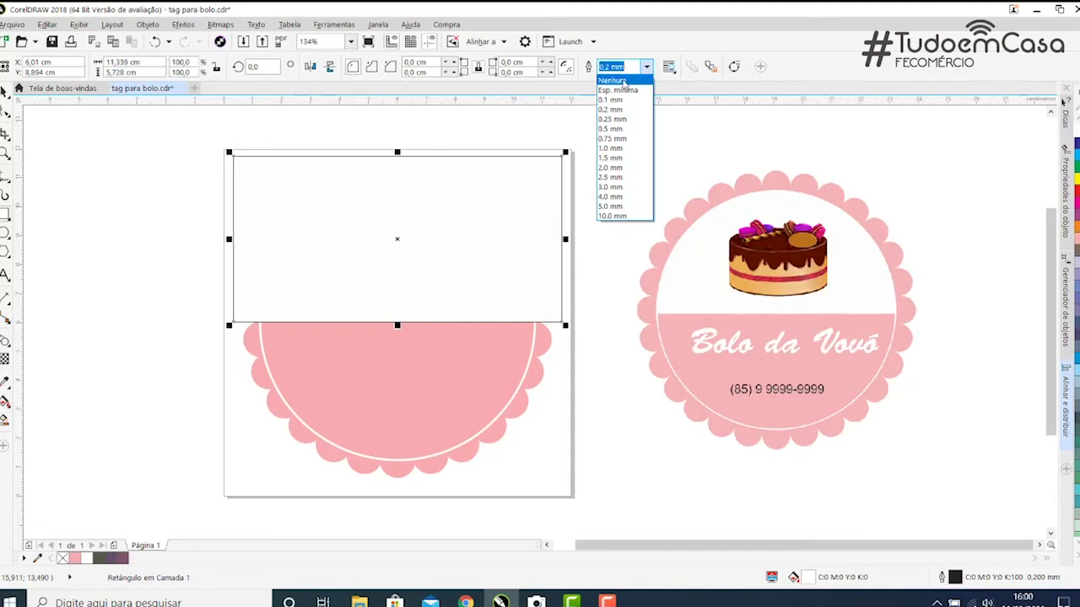
pyautogui.click(623, 81)
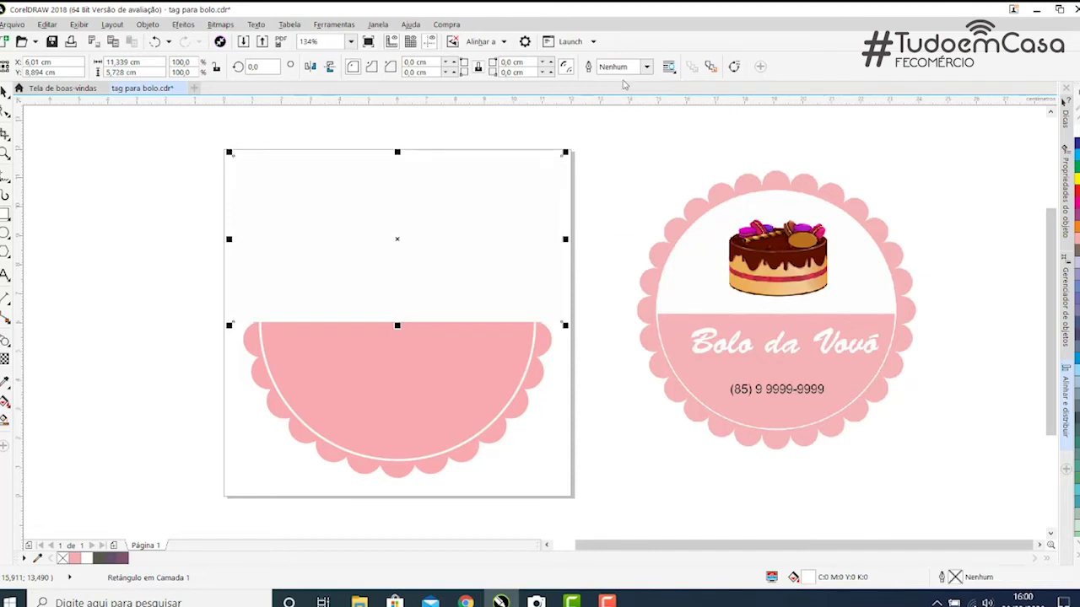
# PowerClip the white rectangle inside the large pink circle and deselect it.
pyautogui.rightClick(428, 248)
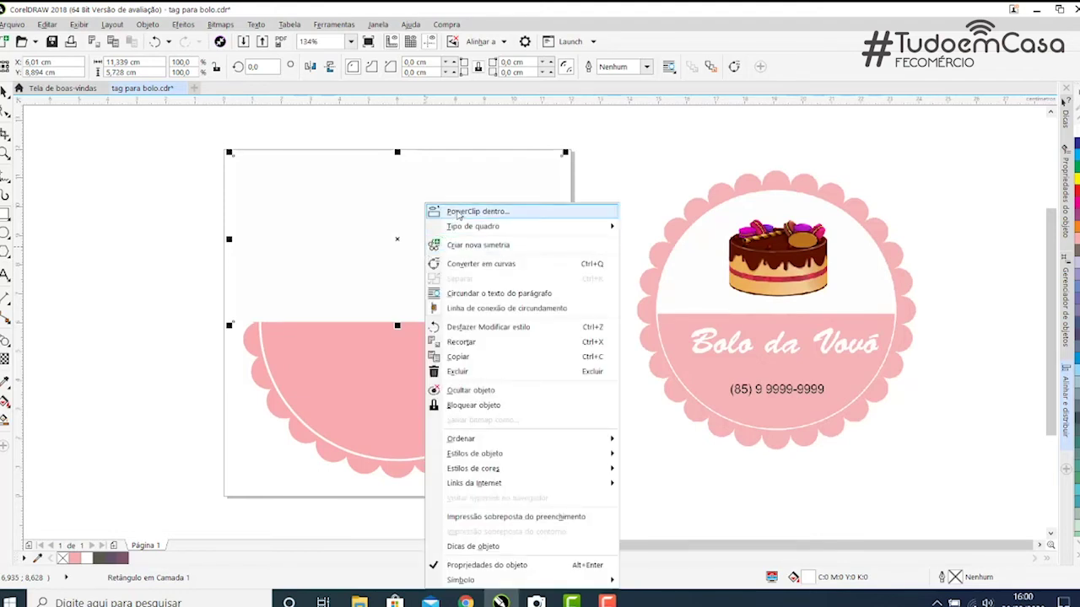
pyautogui.click(496, 213)
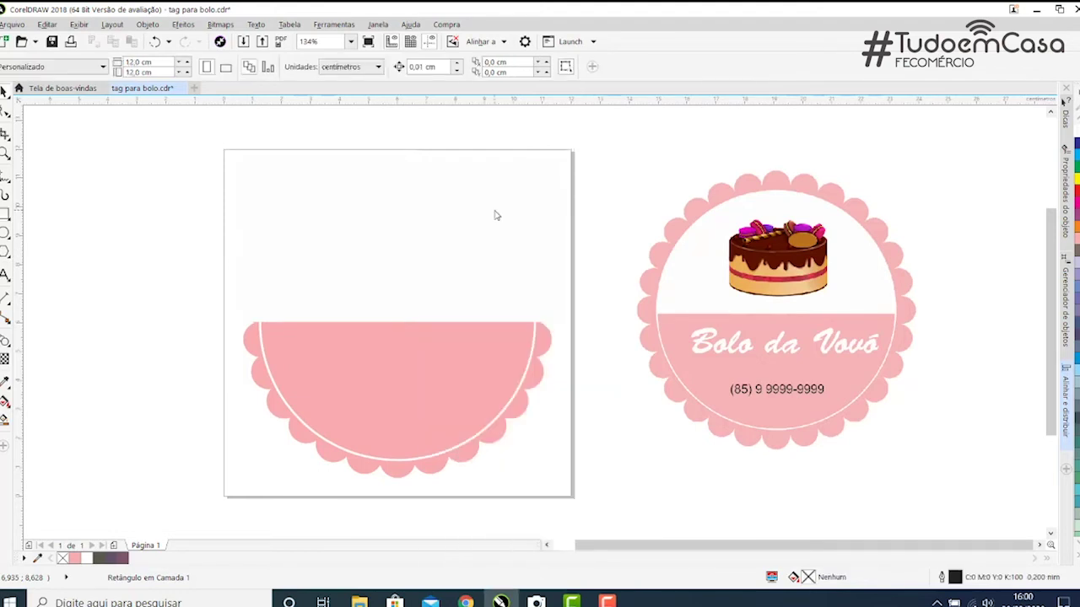
pyautogui.click(392, 365)
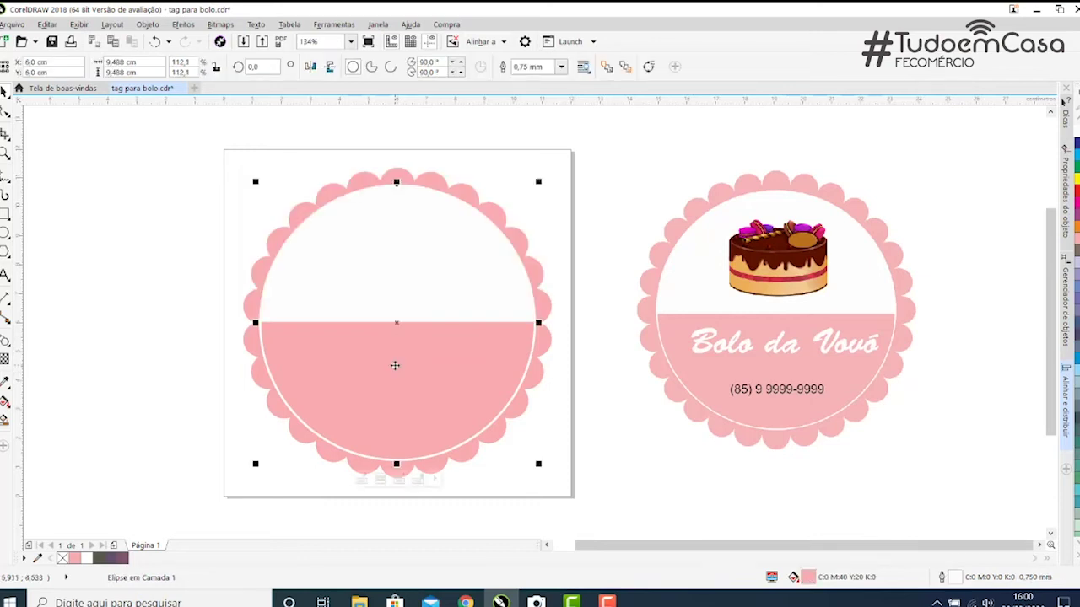
pyautogui.click(140, 253)
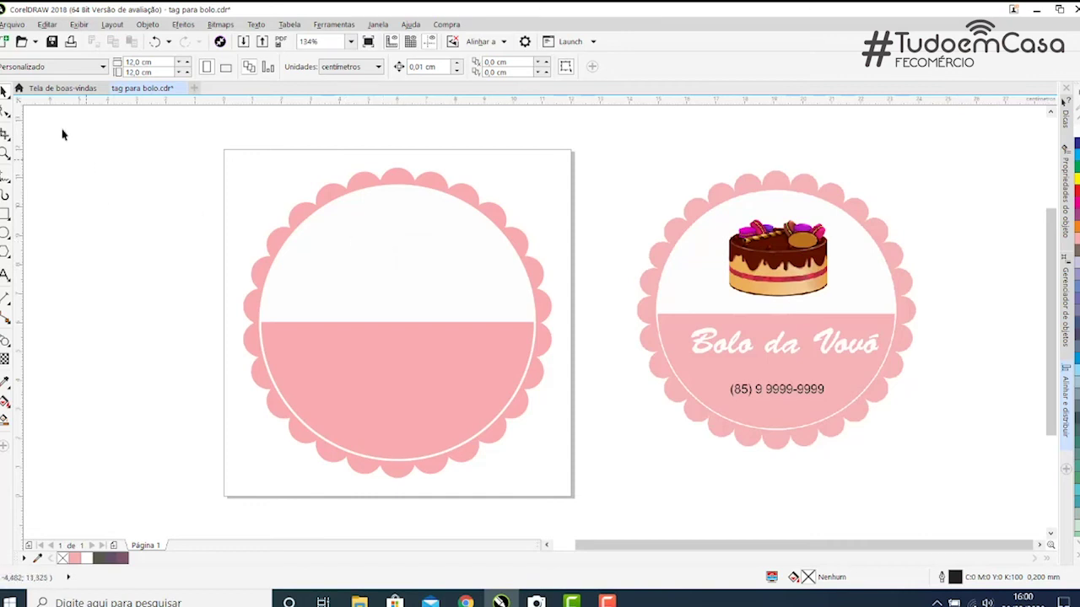
# Import the cake picture bolo2 from the Imagens folder.
pyautogui.click(10, 25)
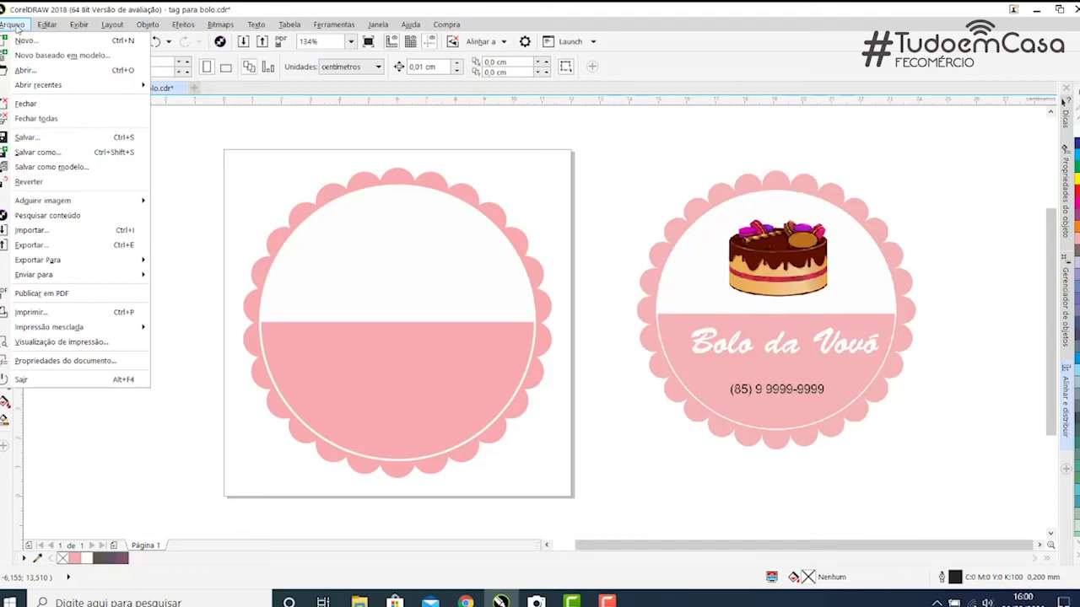
pyautogui.click(34, 230)
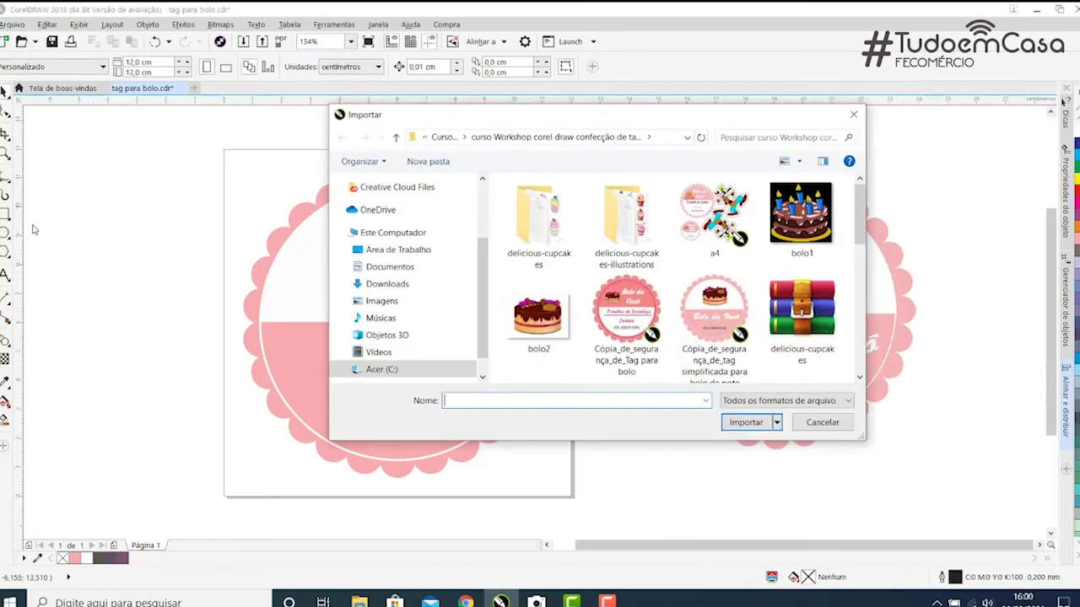
pyautogui.click(393, 301)
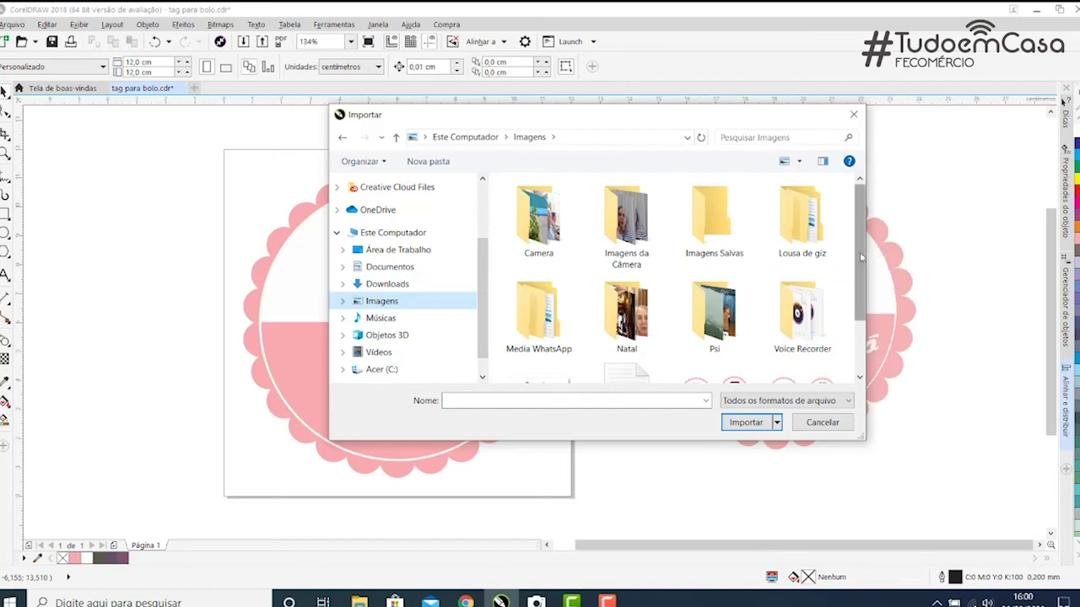
pyautogui.scroll(-2, 855, 253)
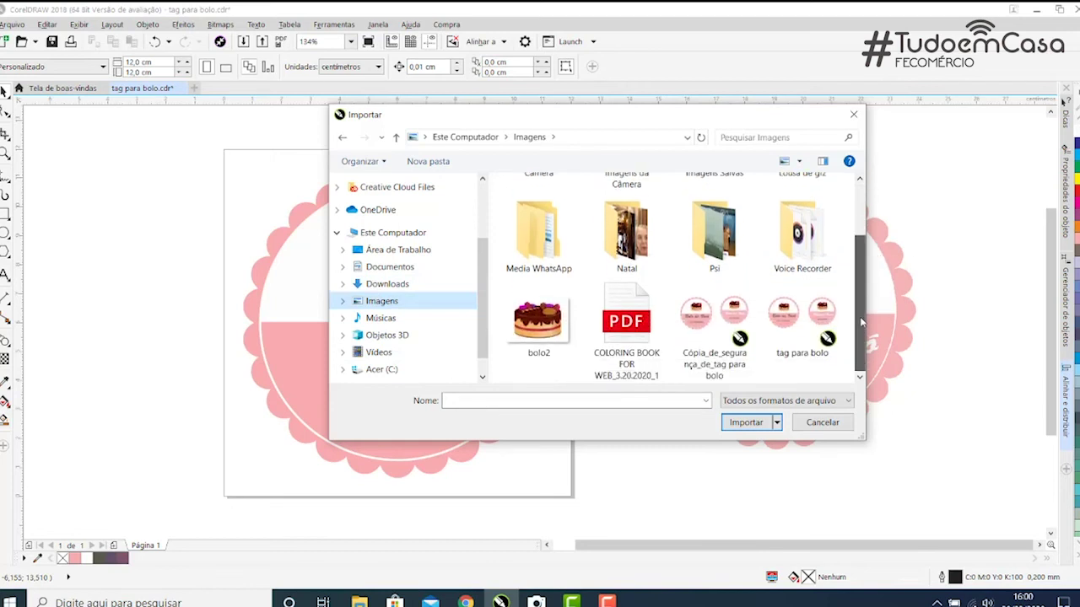
pyautogui.click(552, 348)
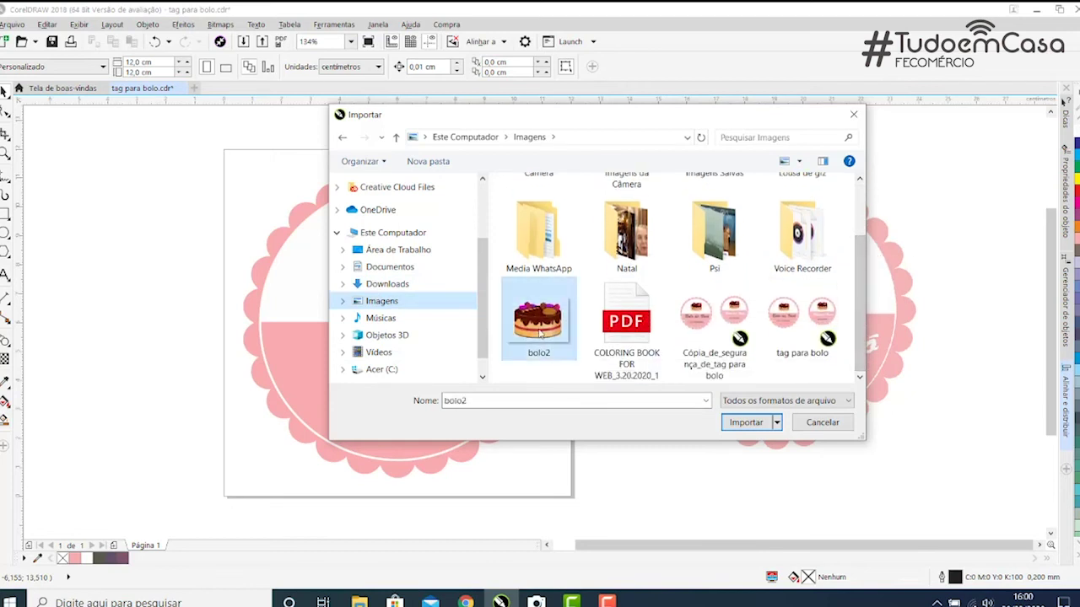
pyautogui.click(755, 427)
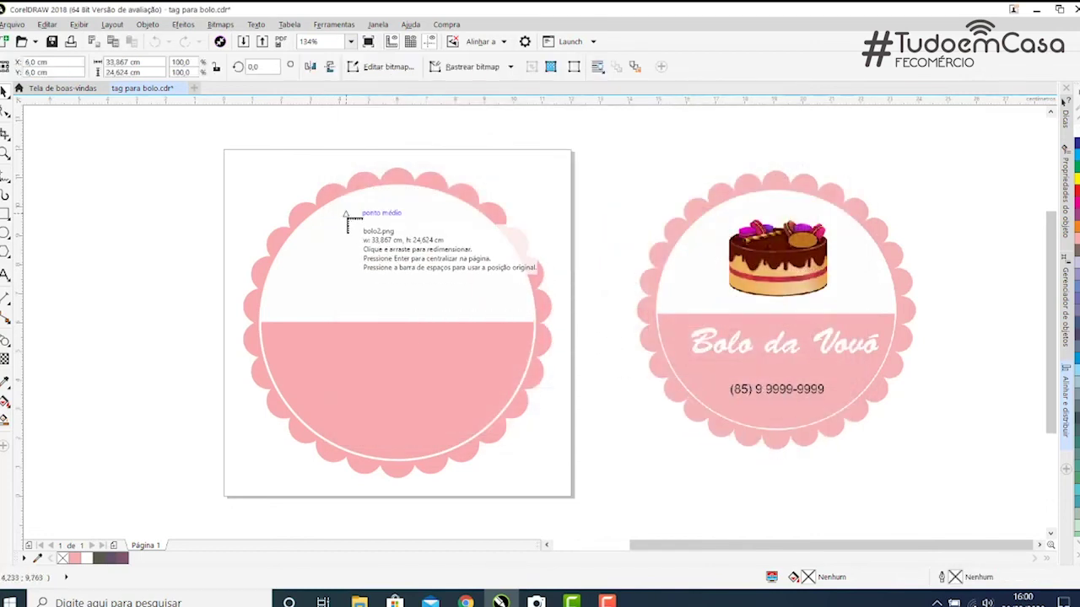
# Place the cake picture about 4.6 × 3.3 cm in the white upper half and shift it towards the tag's vertical centreline.
pyautogui.moveTo(346, 214); pyautogui.dragTo(489, 319)
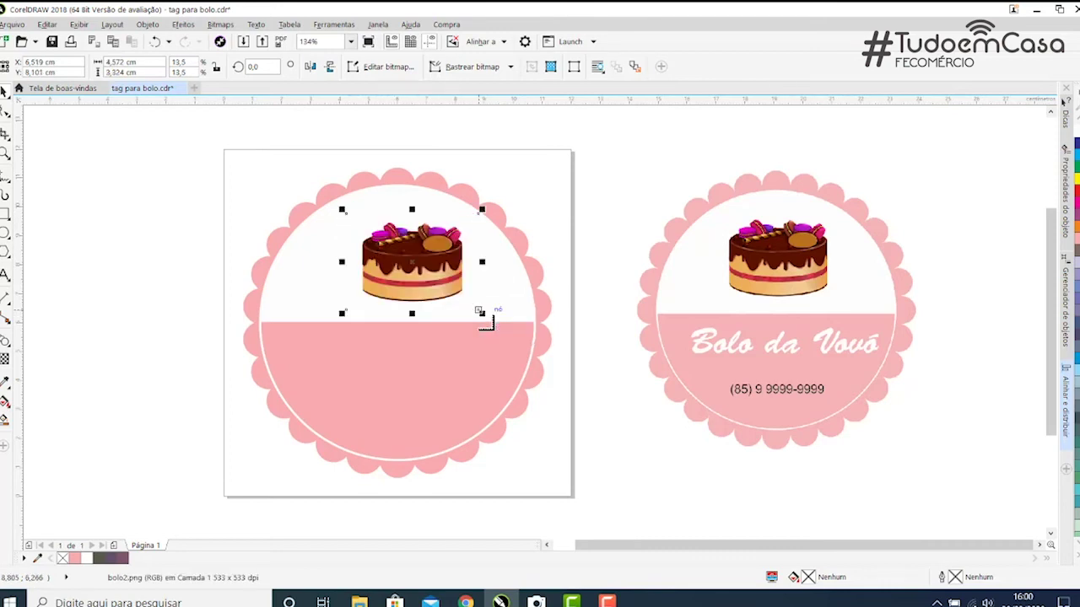
pyautogui.moveTo(433, 276); pyautogui.dragTo(423, 280)
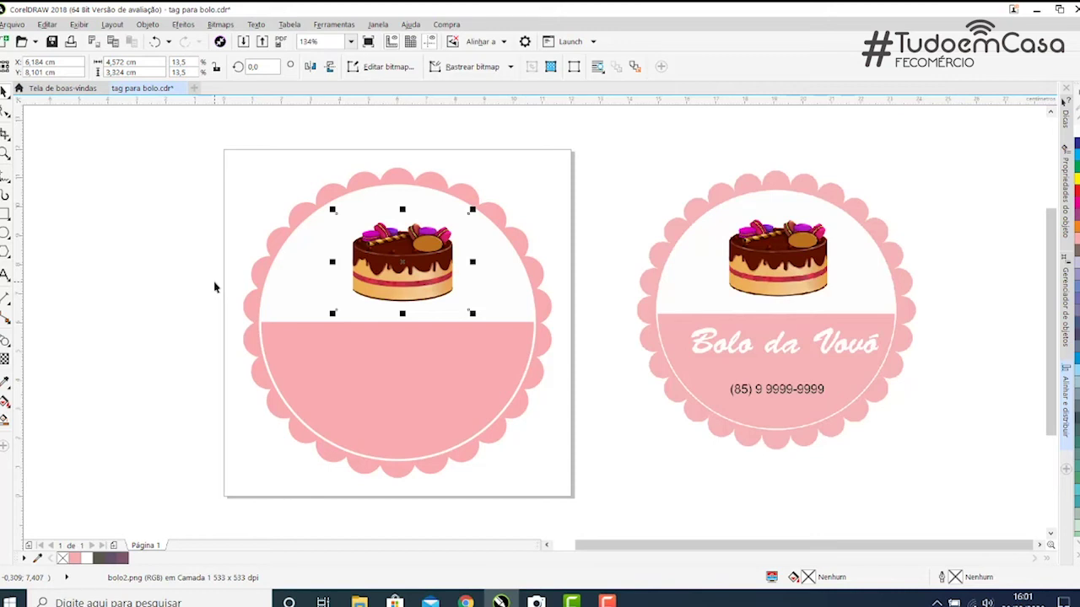
pyautogui.click(135, 274)
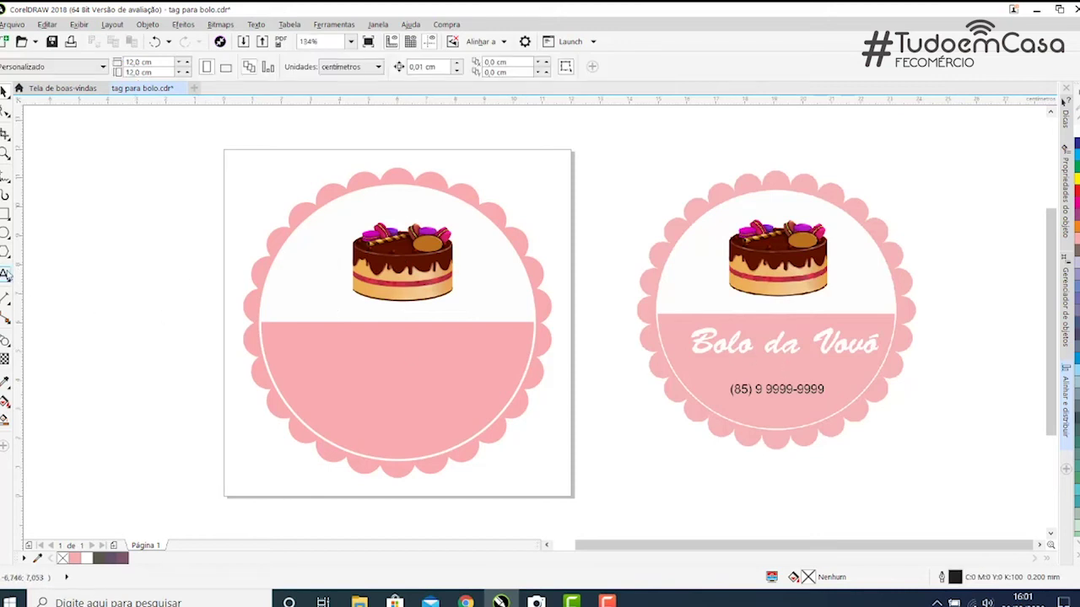
# Add the text "Bolo da Vovó" beside the page and set its font to Brush Script Std.
pyautogui.click(5, 275)
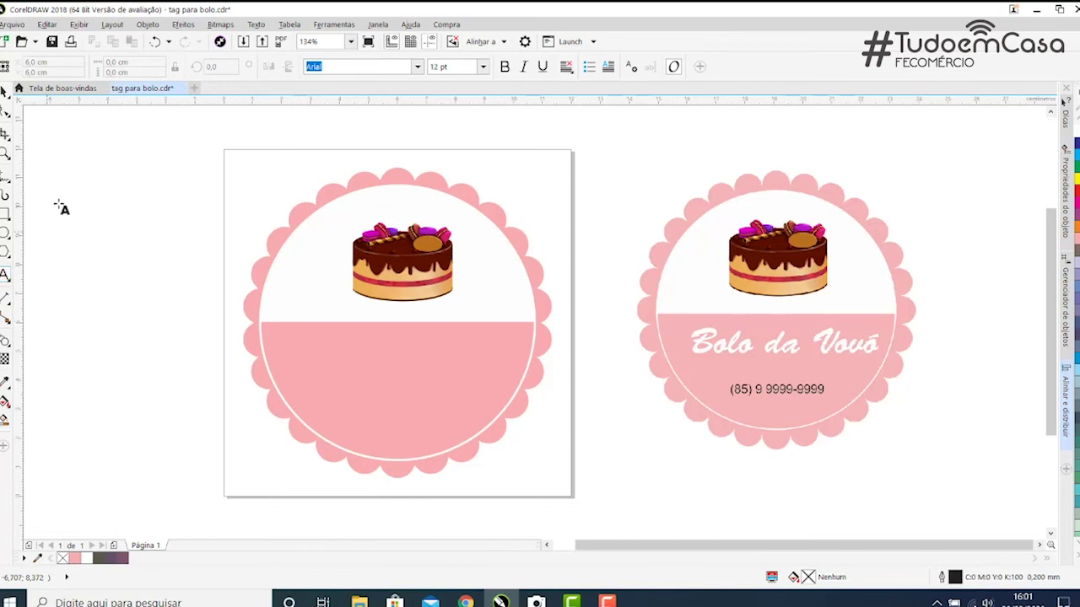
pyautogui.click(70, 163)
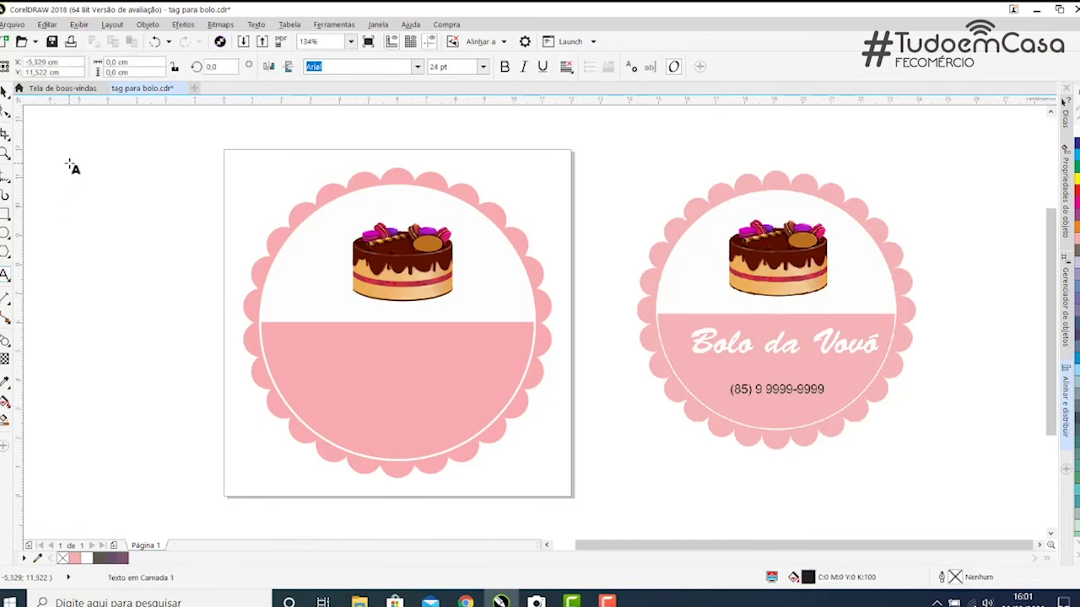
pyautogui.write('Bolo da ')
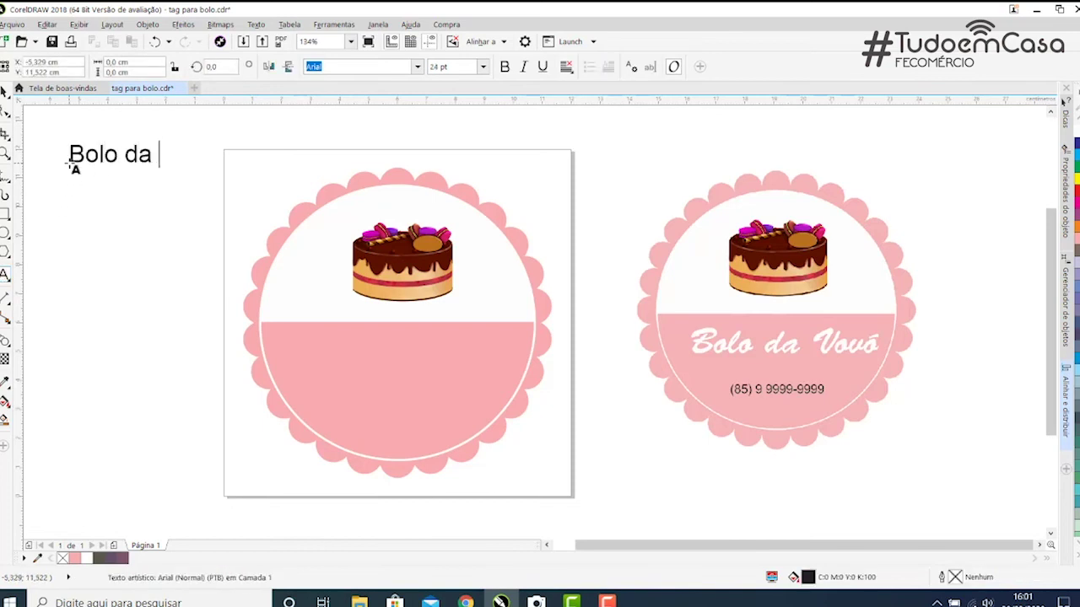
pyautogui.write('Vovó')
pyautogui.click(4, 90)
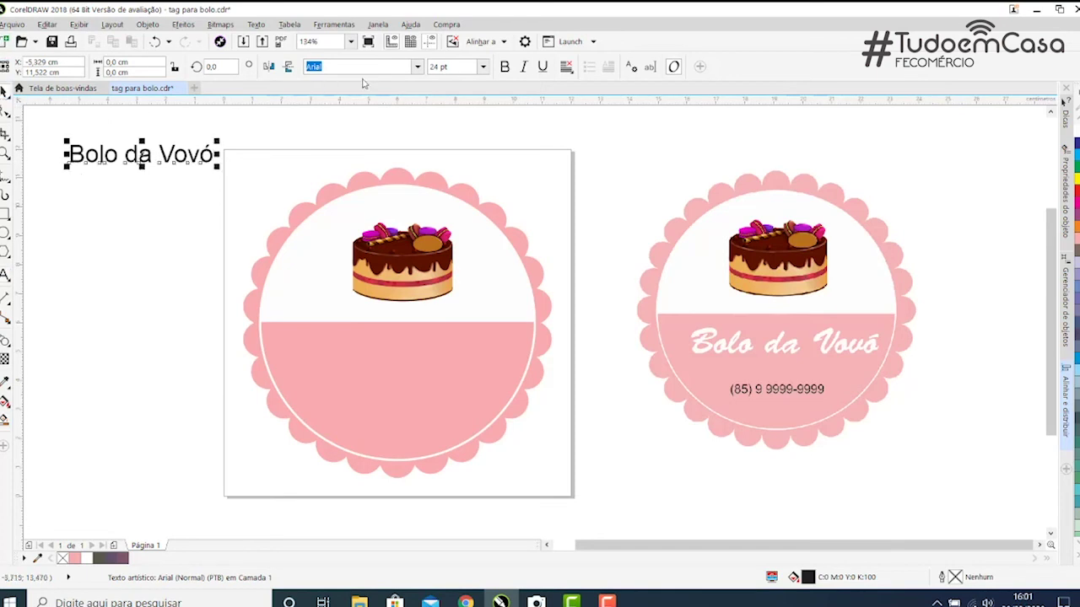
pyautogui.click(417, 67)
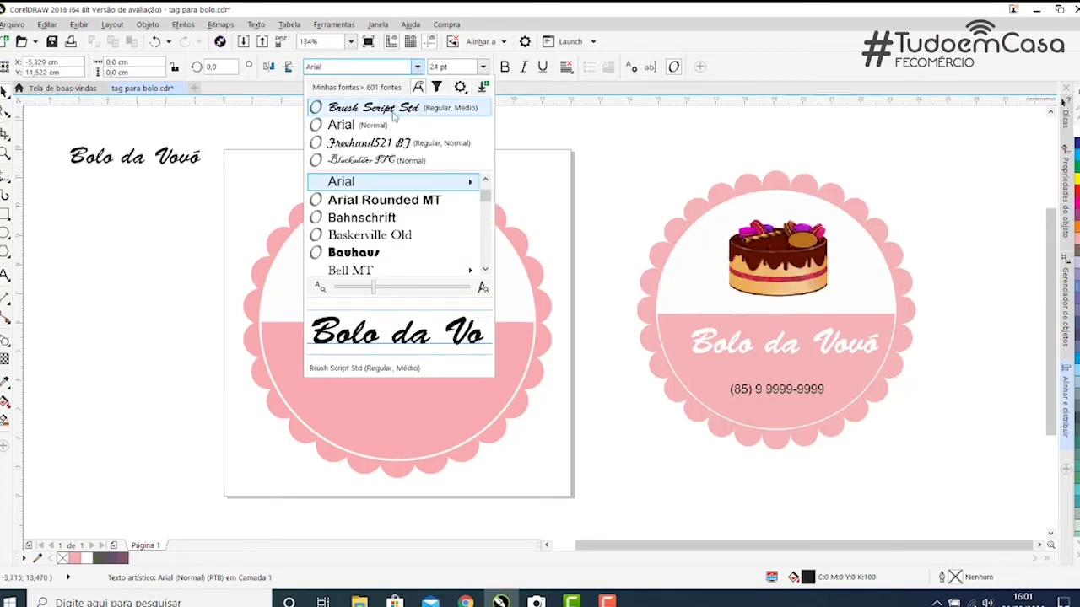
pyautogui.click(393, 116)
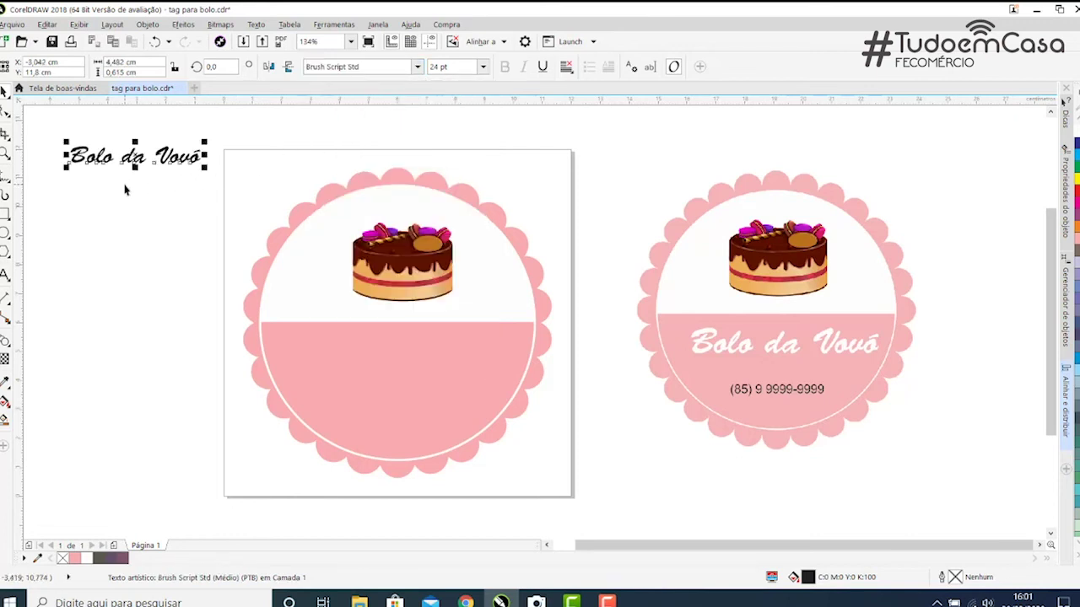
# Move "Bolo da Vovó" onto the pink lower half and enlarge it to about 8.2 cm wide.
pyautogui.moveTo(134, 165); pyautogui.dragTo(390, 356)
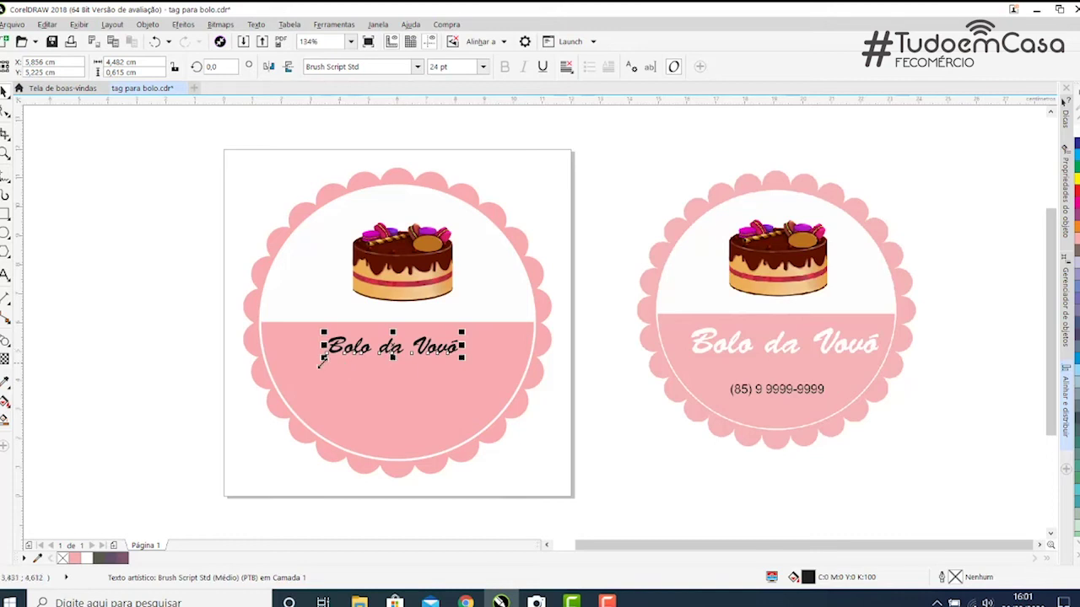
pyautogui.moveTo(300, 370); pyautogui.dragTo(270, 374)
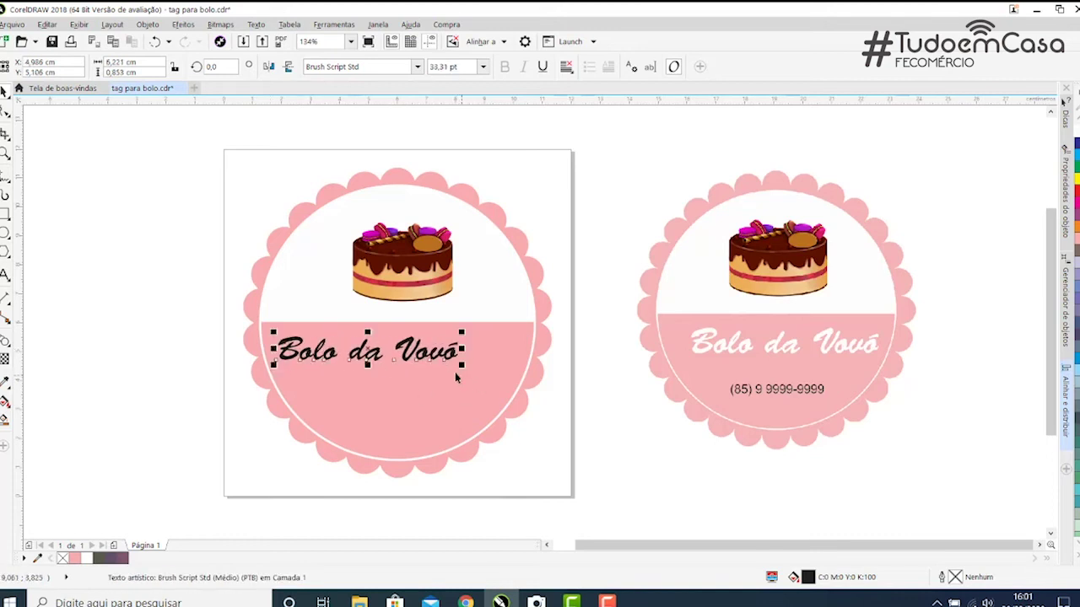
pyautogui.moveTo(462, 367); pyautogui.dragTo(518, 372)
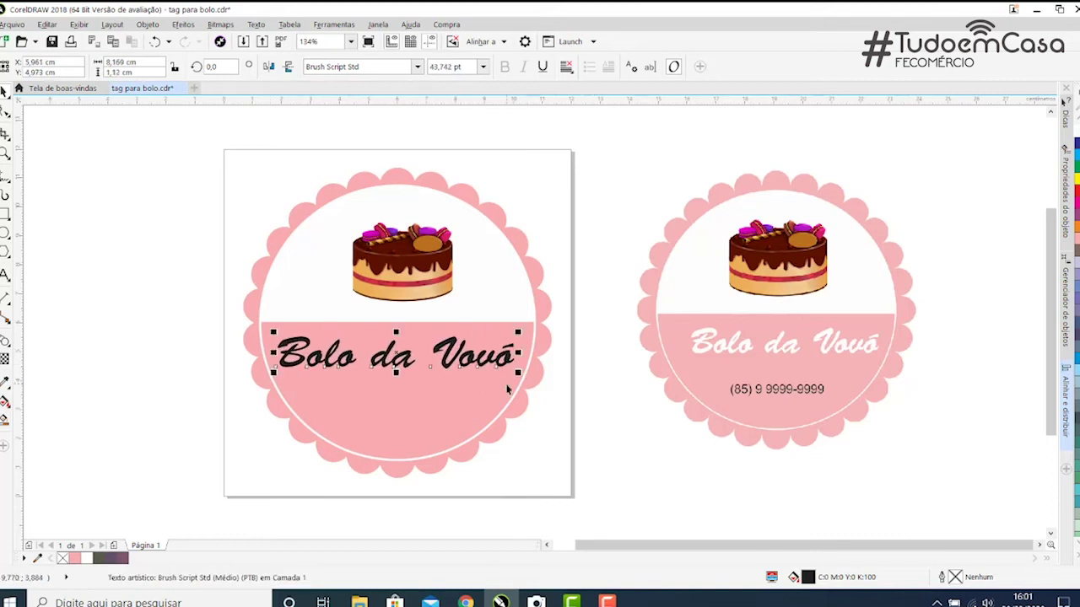
# Recolour "Bolo da Vovó" to the muted purple C:0 M:40 Y:0 K:60, then shift it slightly up and right within the pink half.
pyautogui.moveTo(1067, 426)
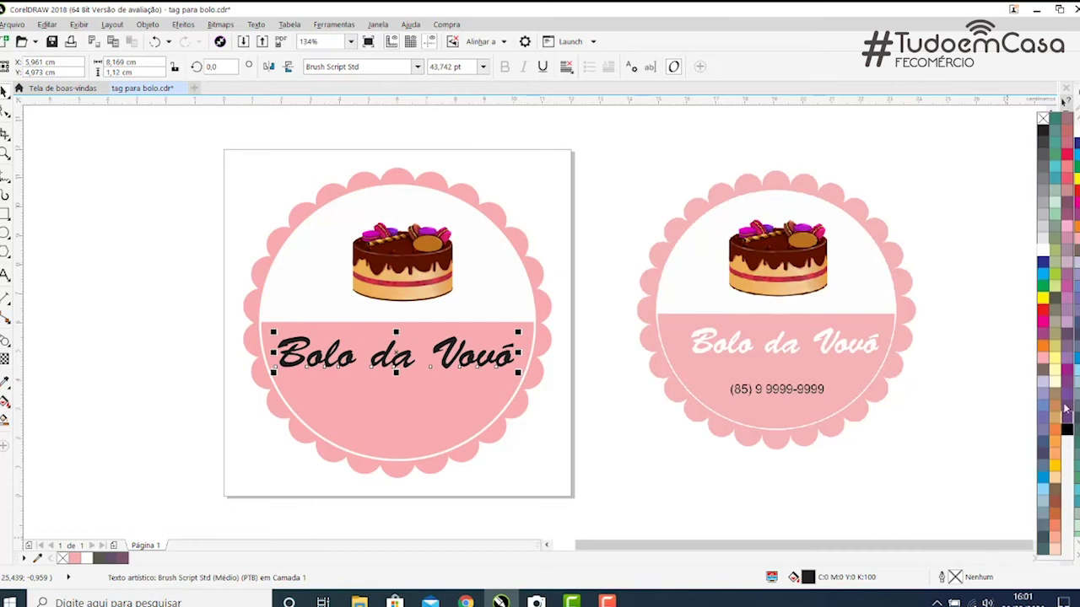
pyautogui.click(1069, 336)
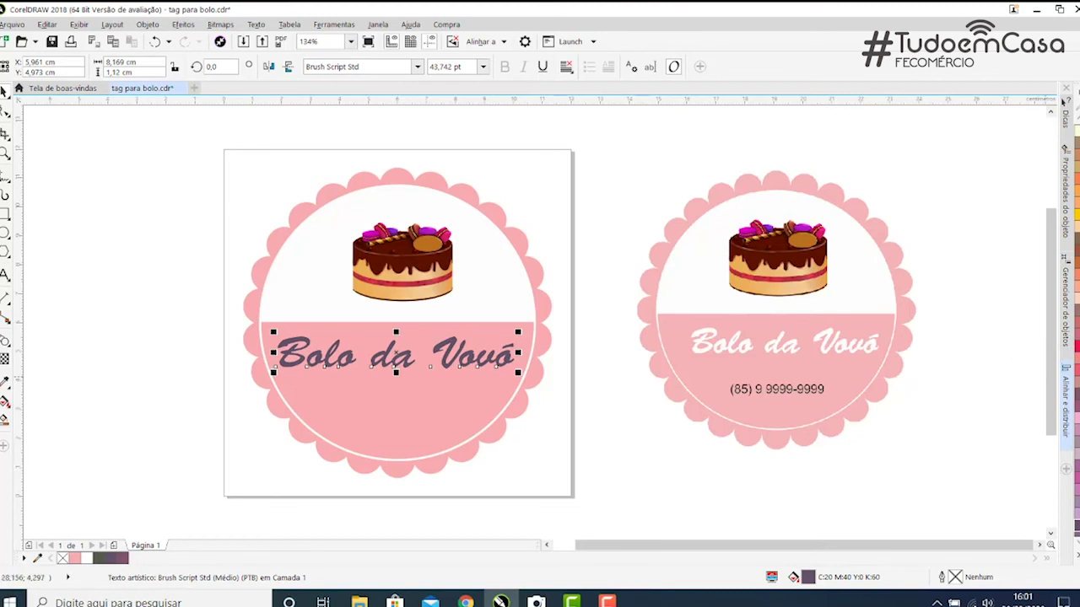
pyautogui.click(1069, 532)
pyautogui.click(1068, 206)
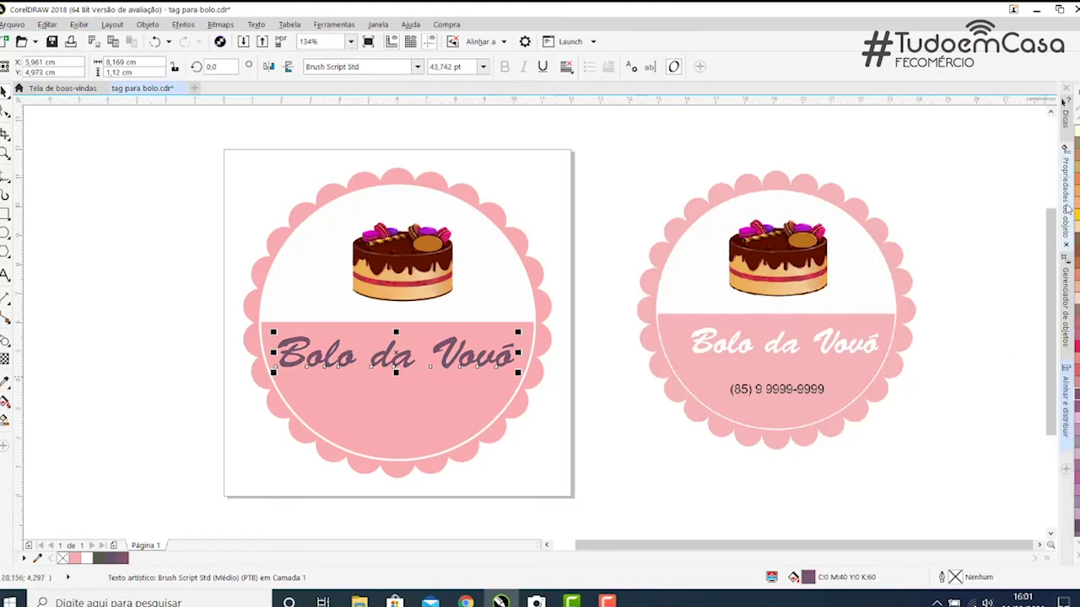
pyautogui.click(504, 457)
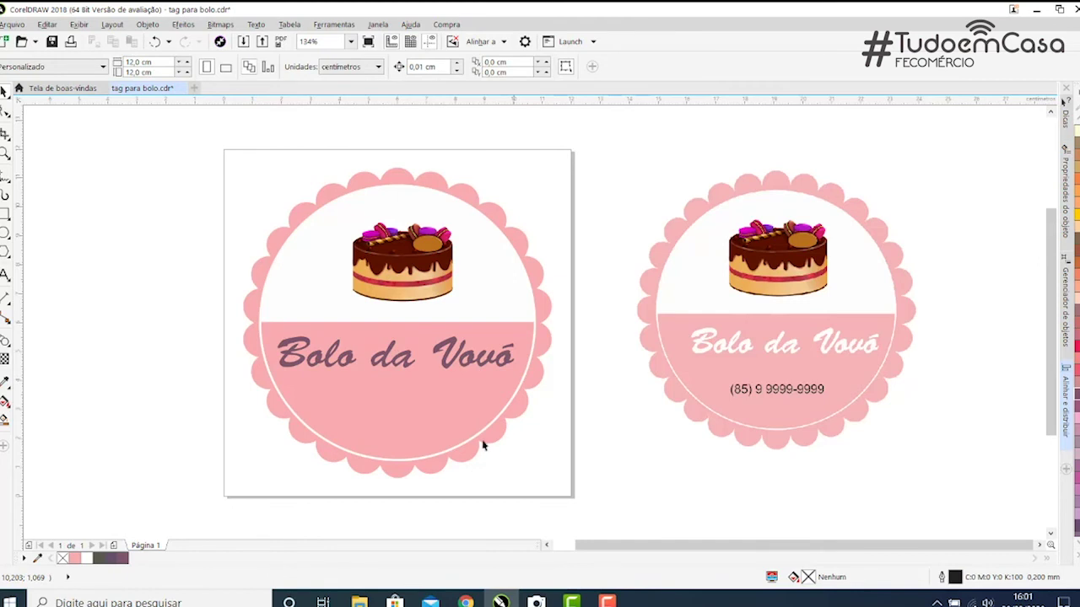
pyautogui.click(408, 359)
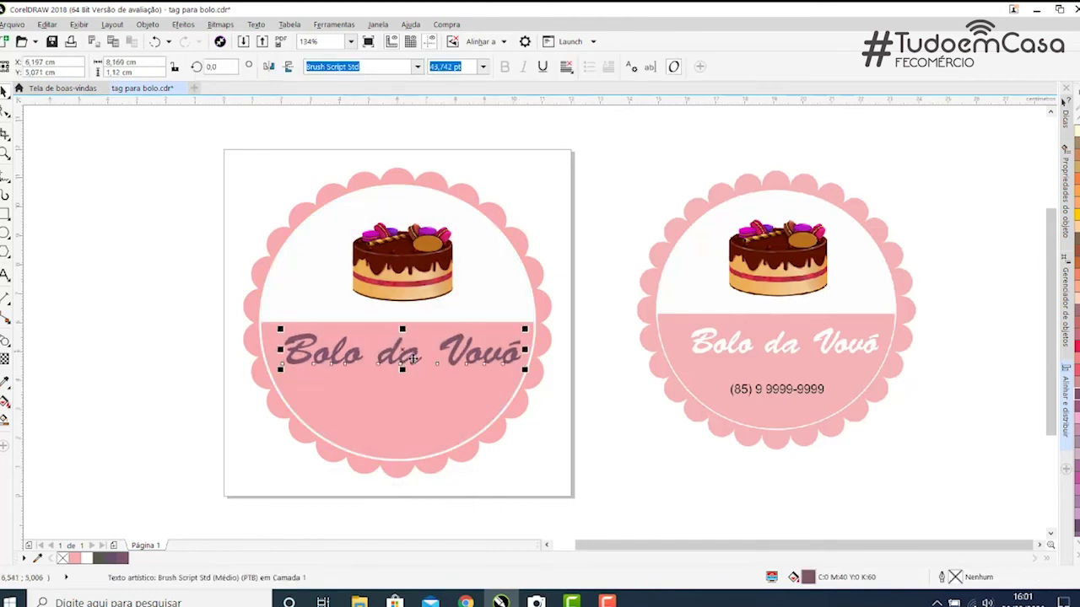
pyautogui.click(135, 314)
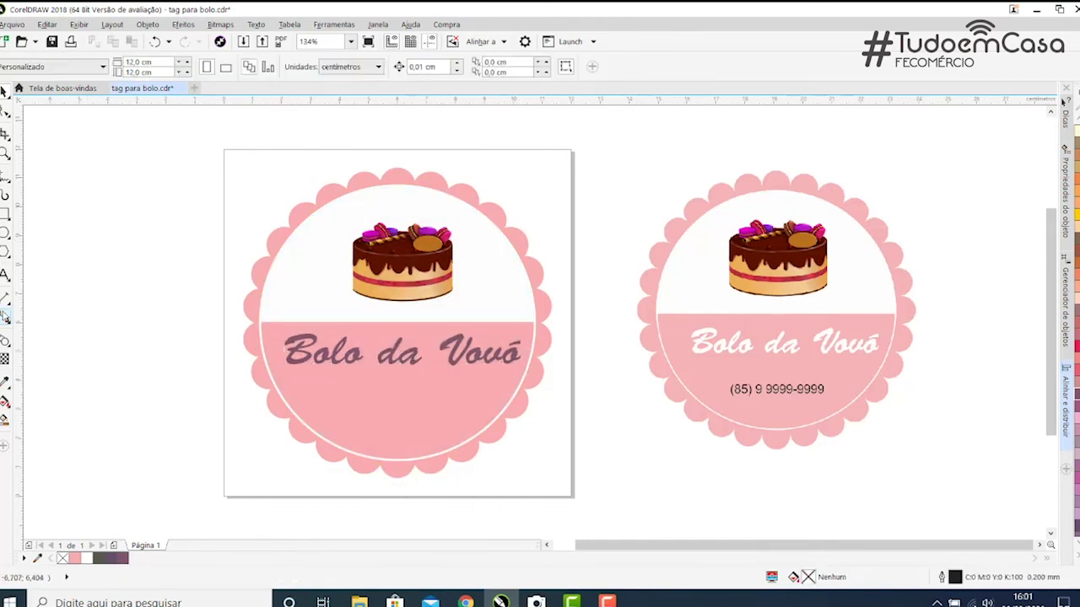
# Add the phone number as an artistic text line in 24 pt Arial beside the page.
pyautogui.click(5, 277)
pyautogui.click(69, 255)
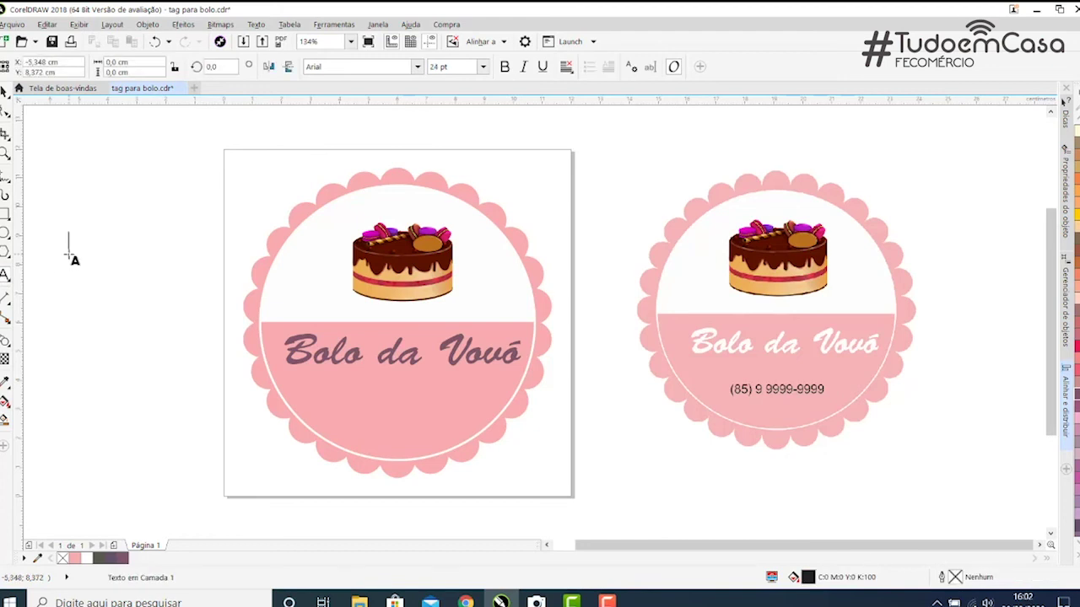
pyautogui.write('(85')
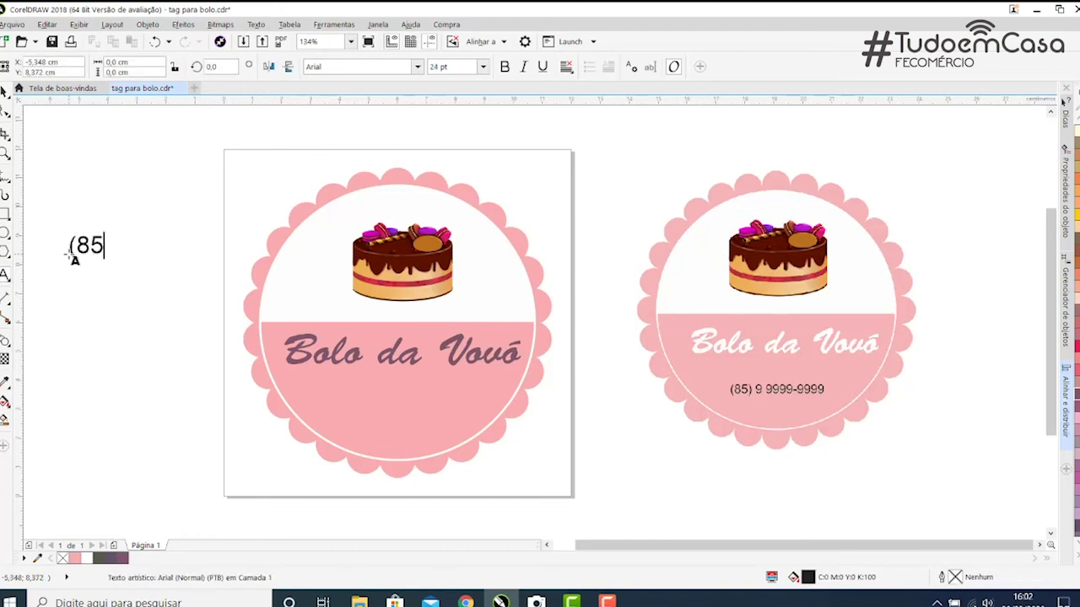
pyautogui.write(') 9 99')
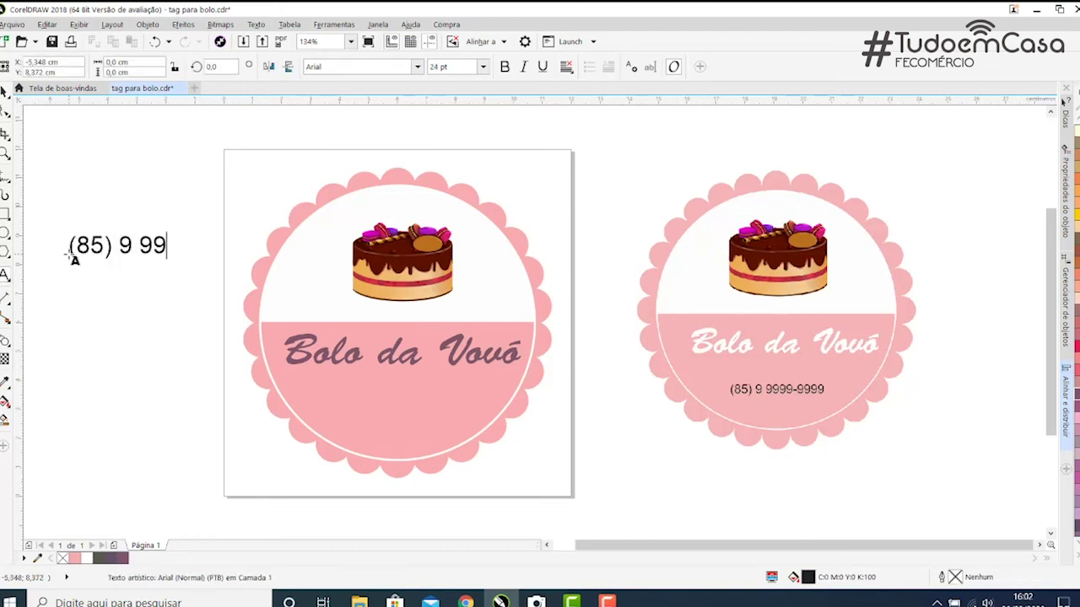
pyautogui.write('99-9999')
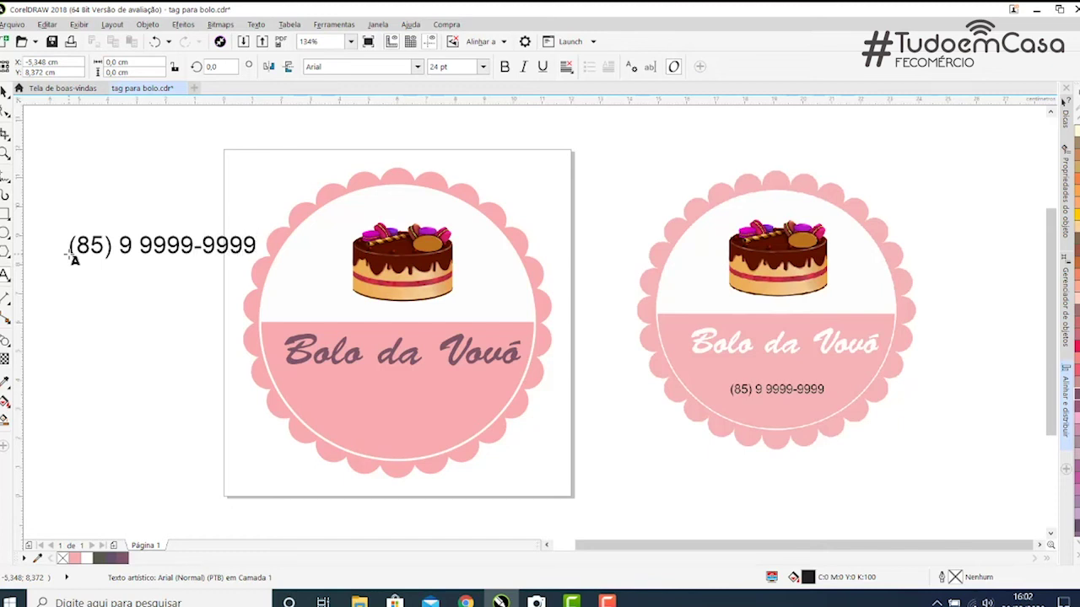
pyautogui.hotkey('ctrl', 'space')
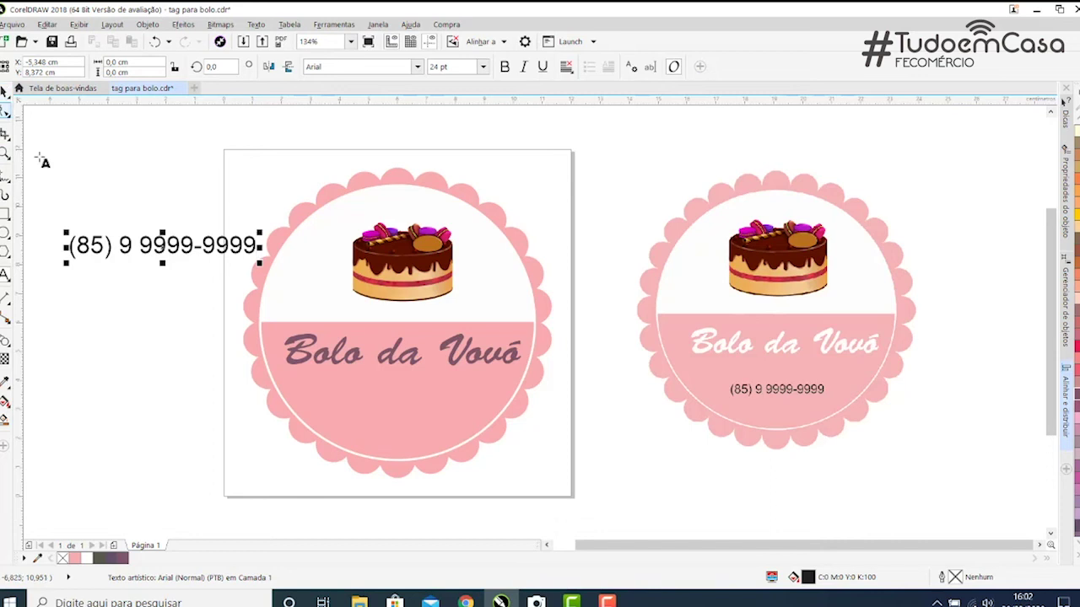
# Move the phone line onto the pink half beneath "Bolo da Vovó", set it to 16 pt and roughly centre it under the title.
pyautogui.click(6, 97)
pyautogui.moveTo(183, 250); pyautogui.dragTo(168, 193)
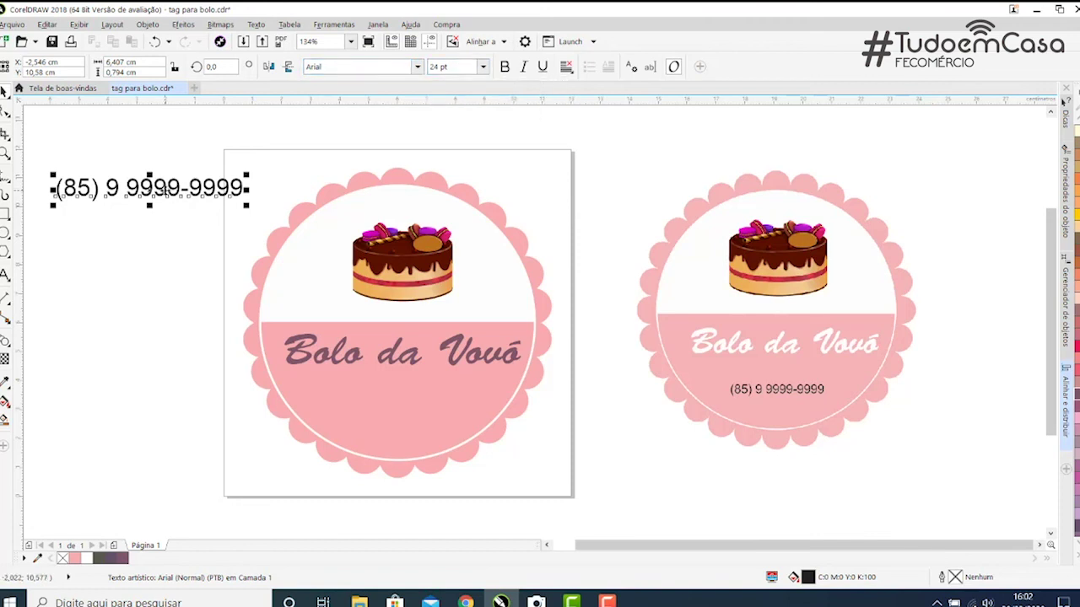
pyautogui.moveTo(160, 191); pyautogui.dragTo(405, 408)
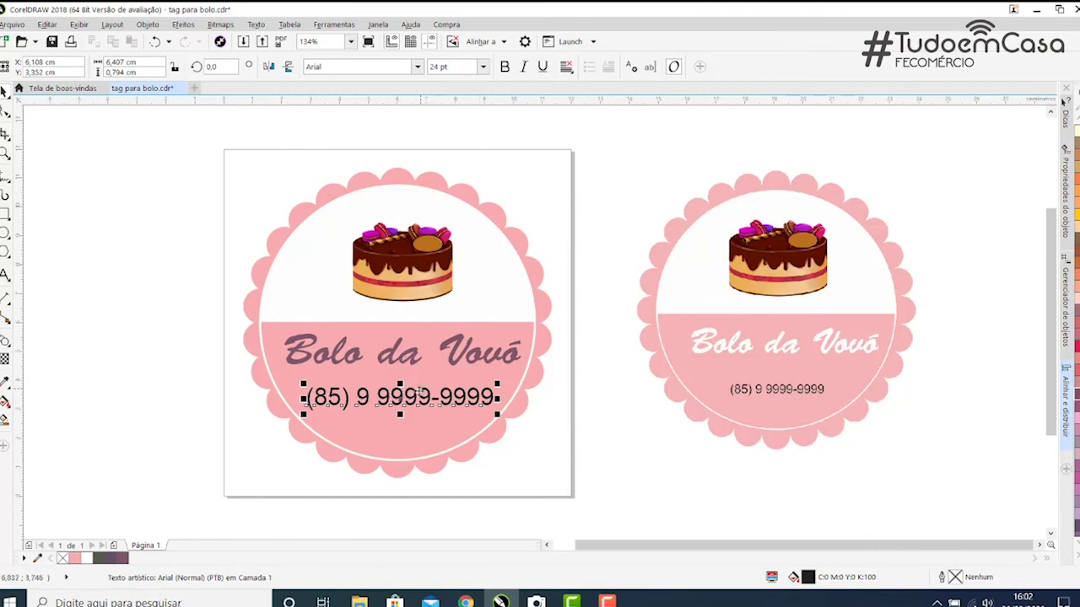
pyautogui.click(482, 67)
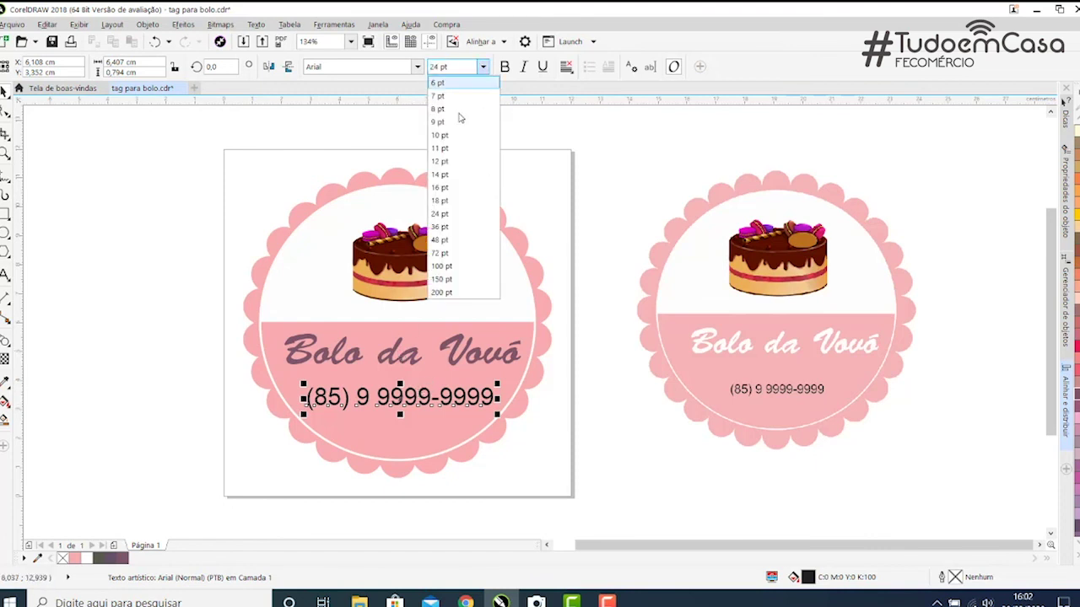
pyautogui.click(451, 203)
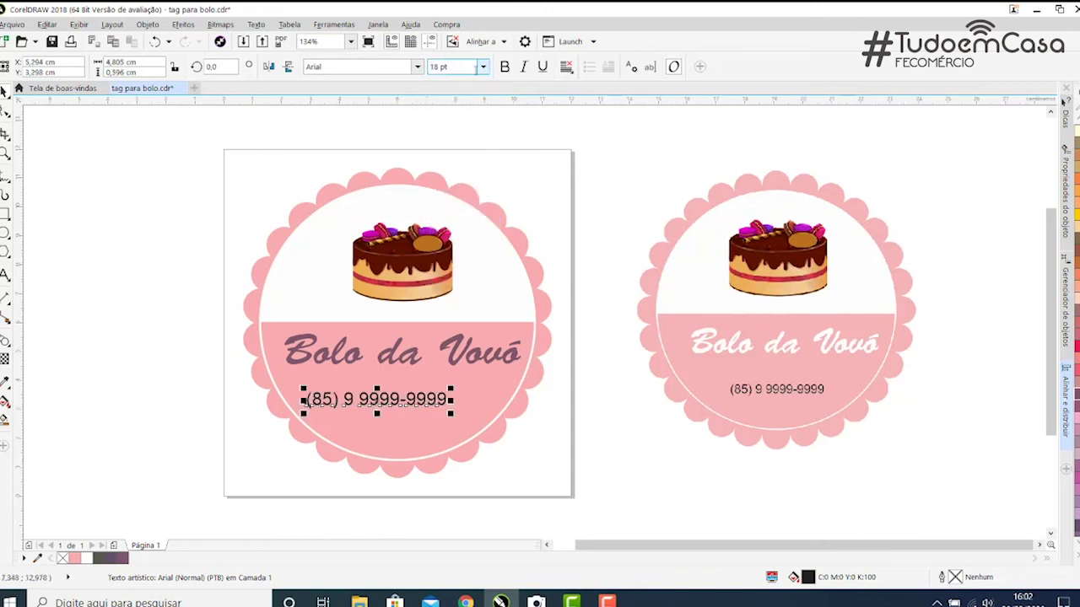
pyautogui.click(482, 67)
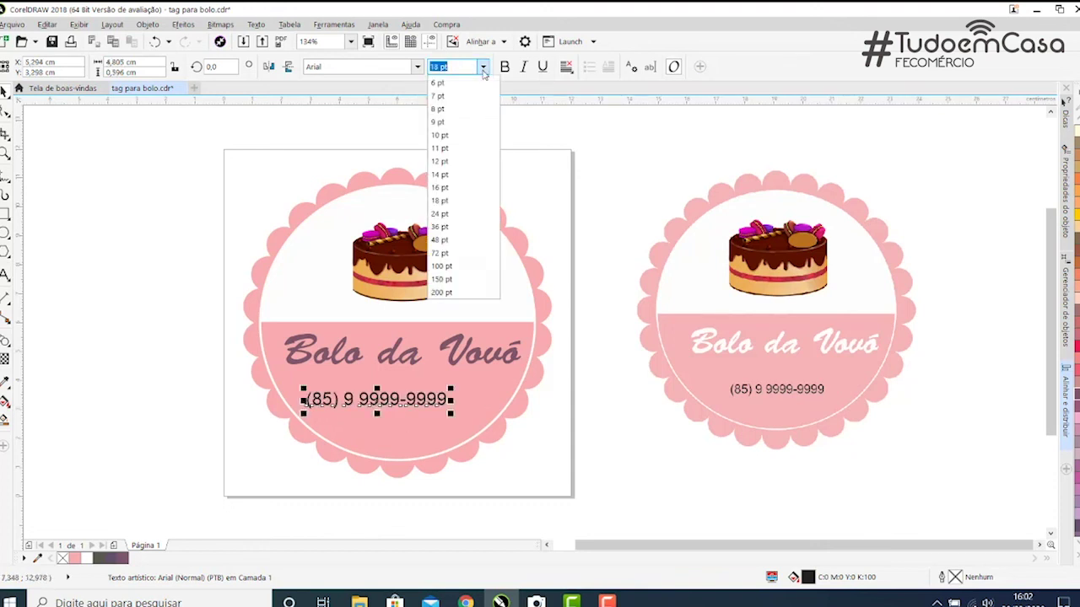
pyautogui.click(458, 189)
pyautogui.moveTo(368, 402); pyautogui.dragTo(399, 406)
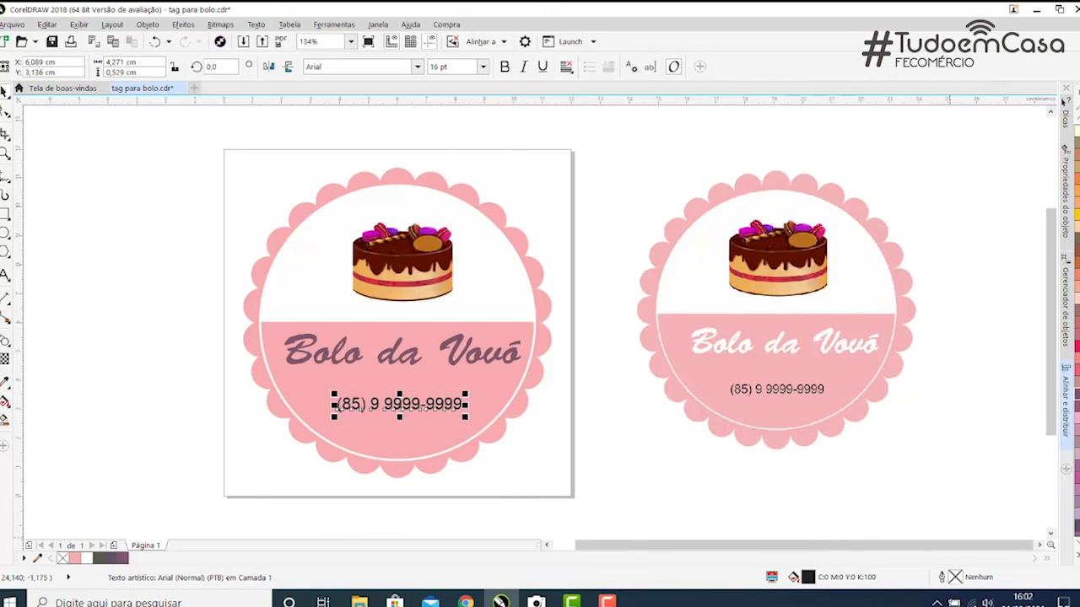
# Recolour the phone line to a muted purple like that of the "Bolo da Vovó" title.
pyautogui.click(1063, 101)
pyautogui.click(1066, 421)
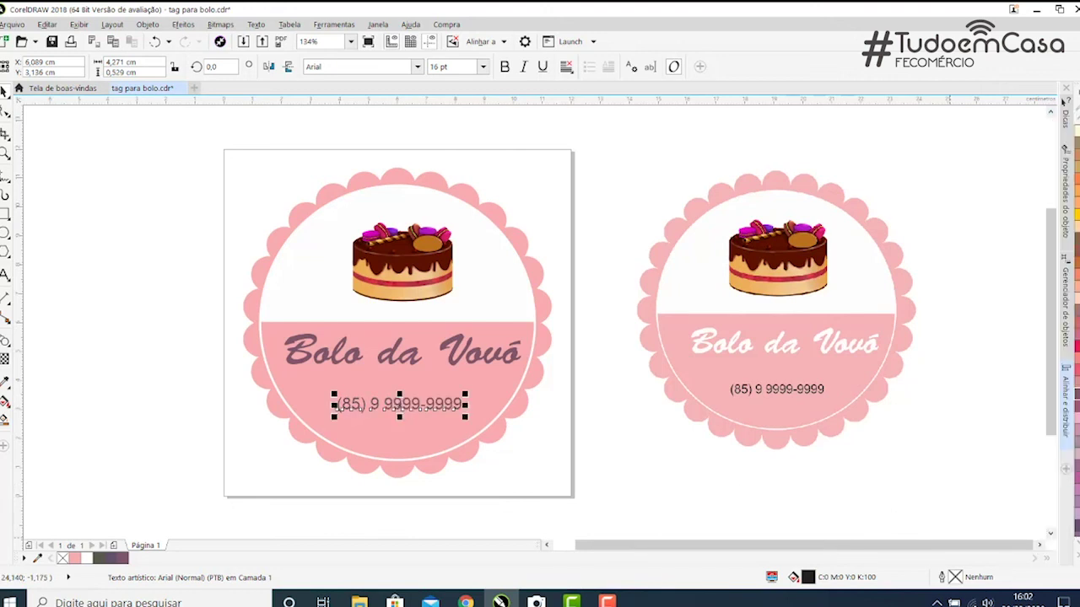
pyautogui.click(614, 469)
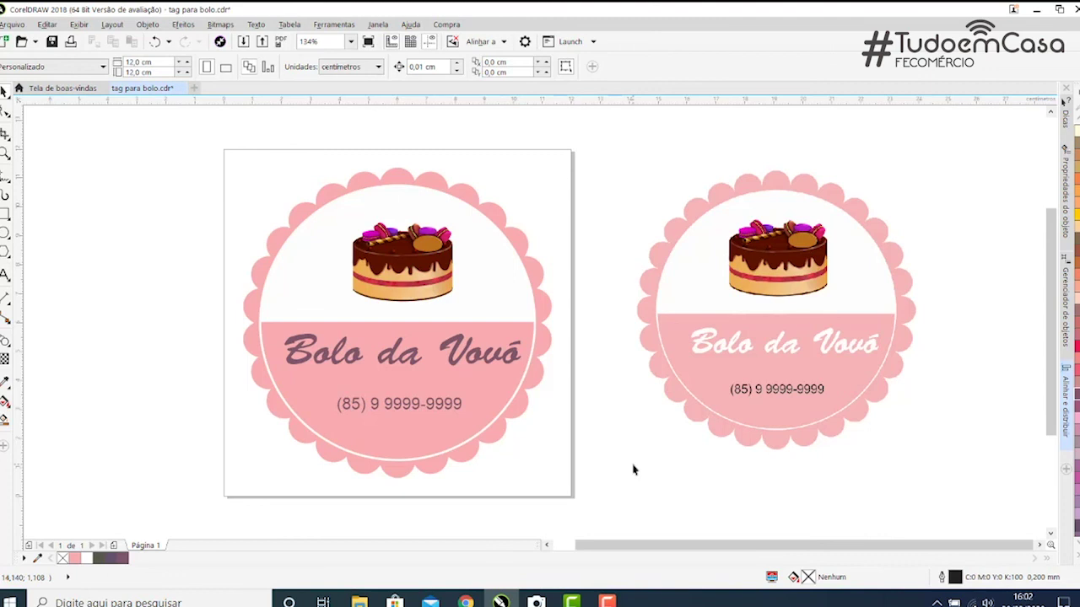
# Save the document and export the tag for the web as a PNG named "teste" in the Imagens folder.
pyautogui.click(8, 24)
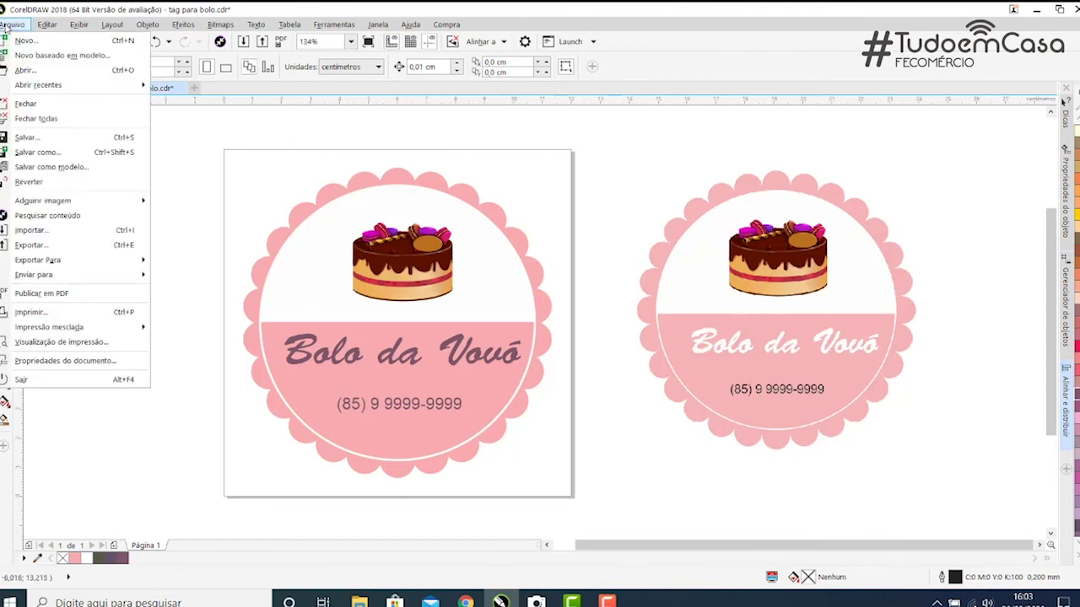
pyautogui.click(27, 137)
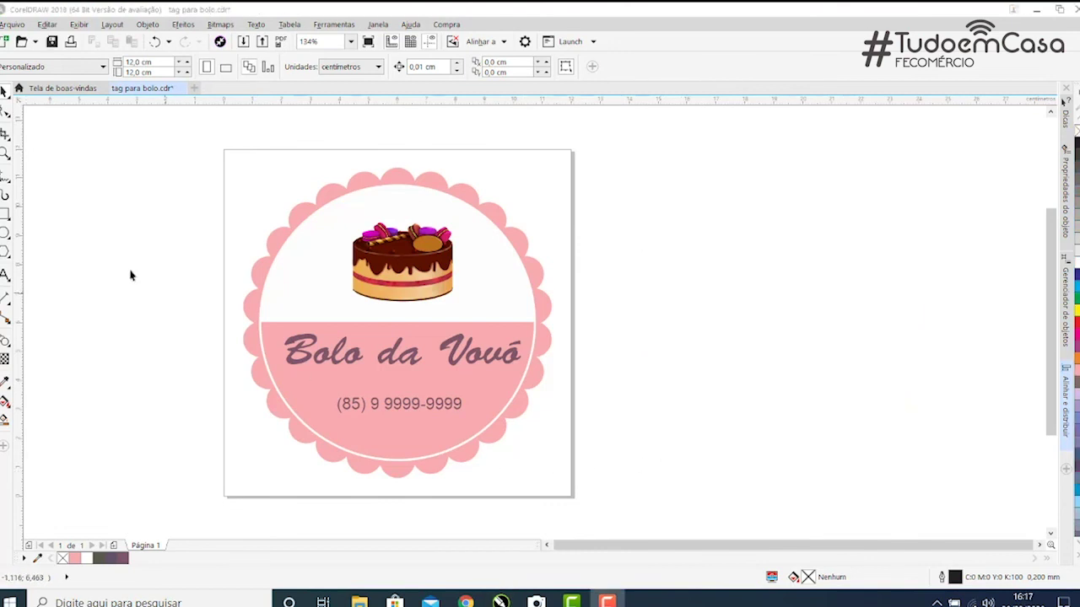
pyautogui.click(12, 26)
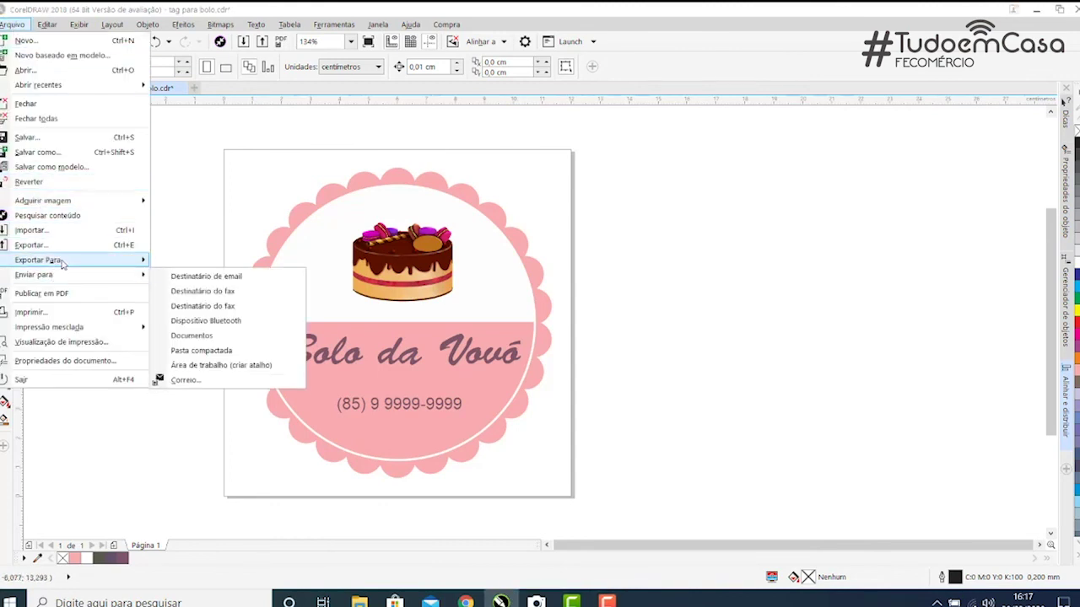
pyautogui.click(211, 282)
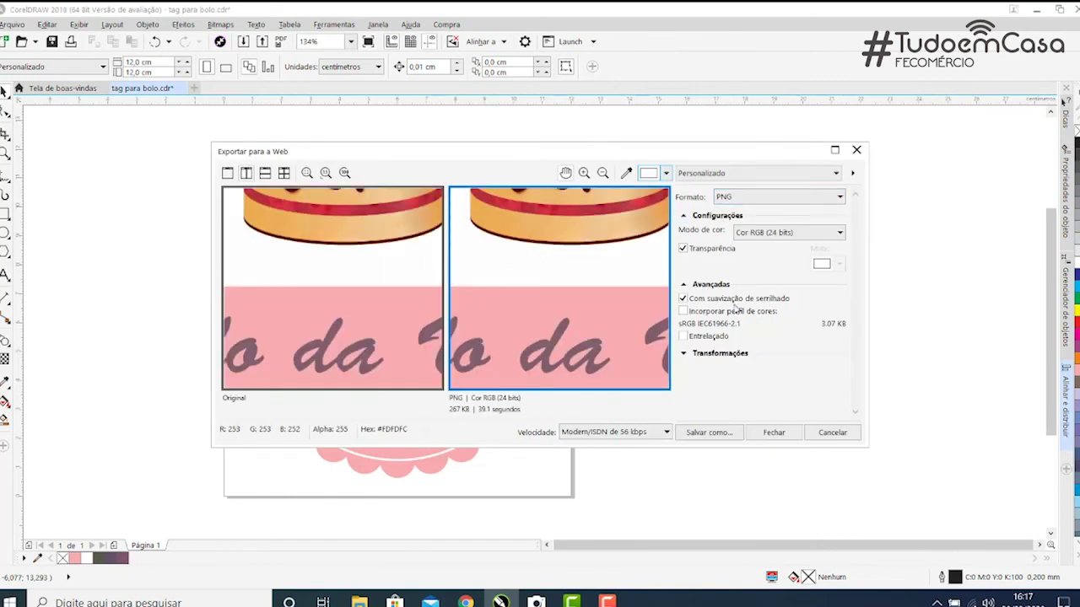
pyautogui.click(712, 435)
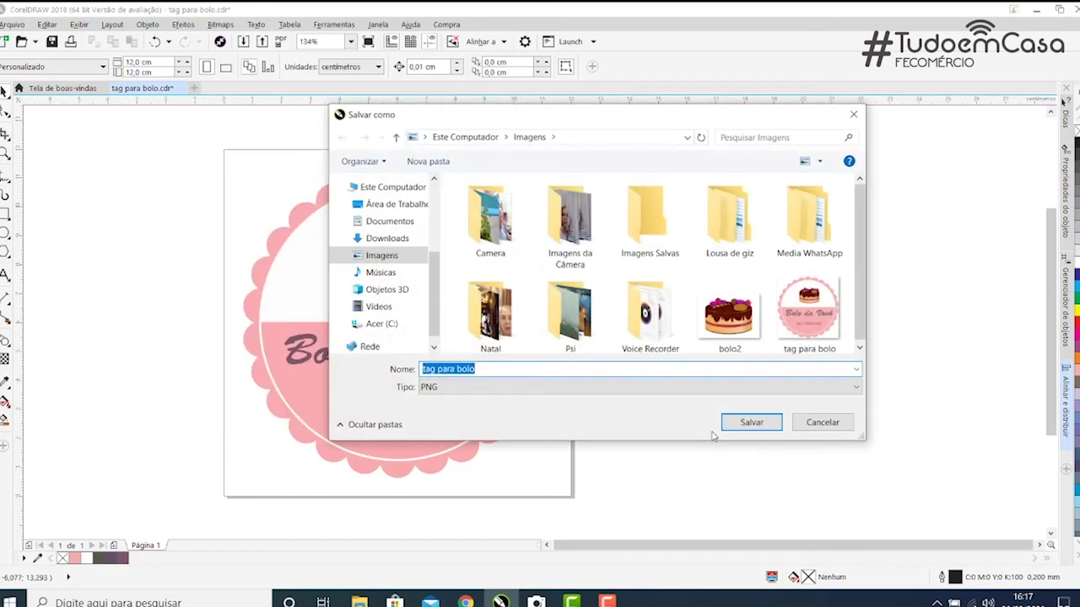
pyautogui.write('teste')
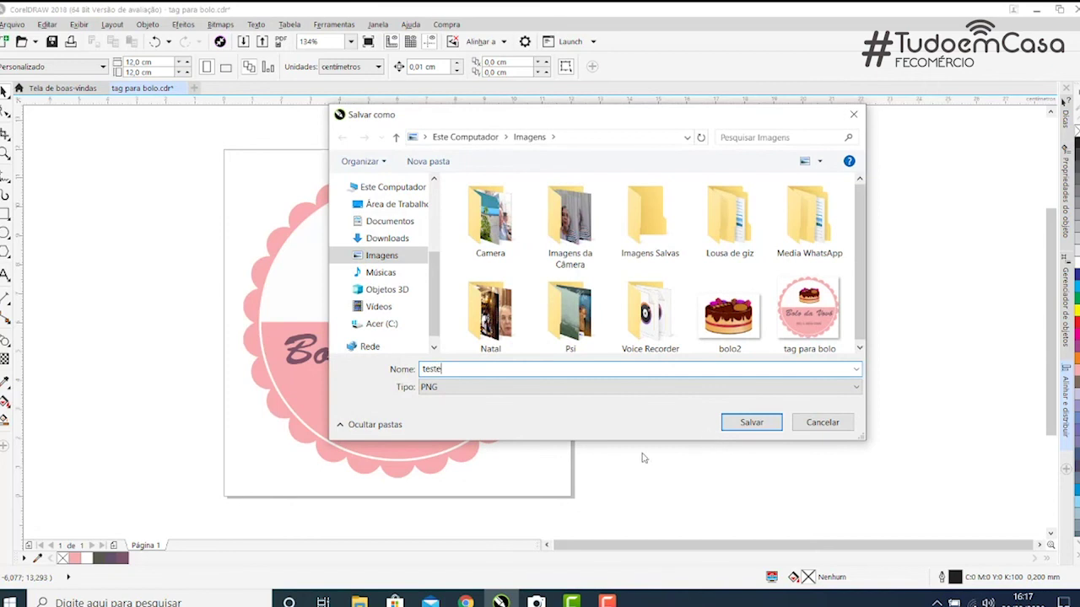
pyautogui.click(751, 423)
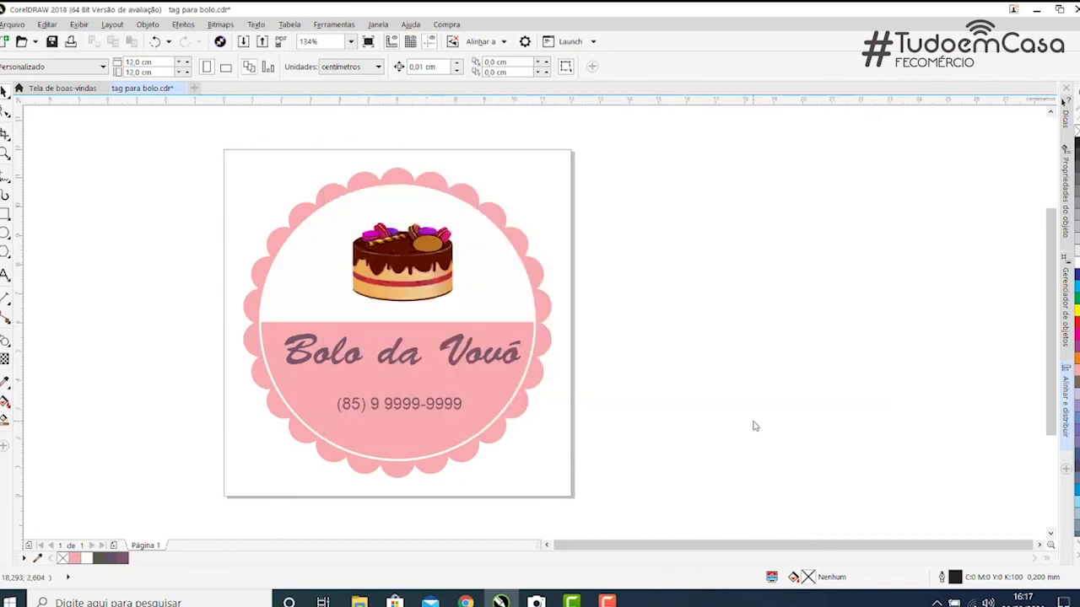